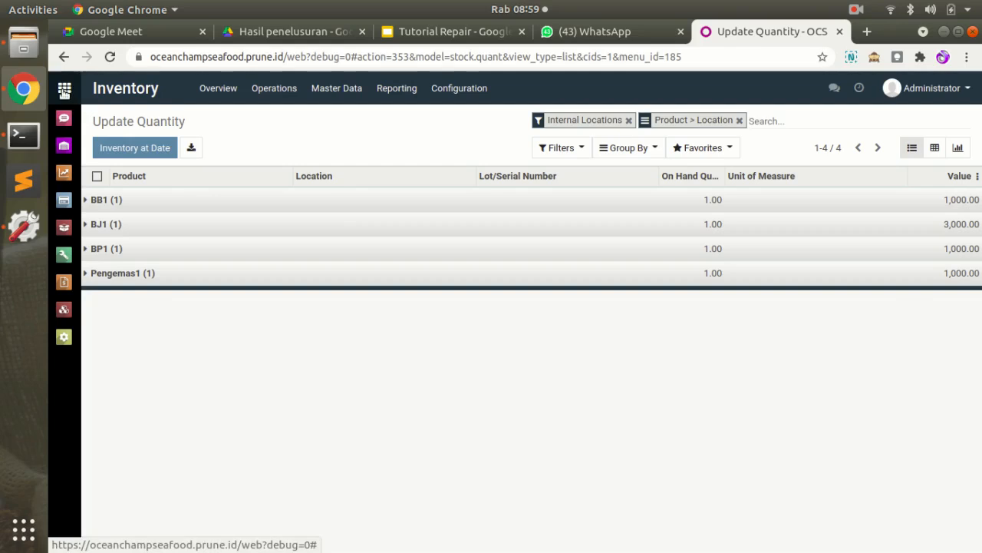
Step: Create a new unbuild order in Manufacturing for product BJ1
left_click(64, 90)
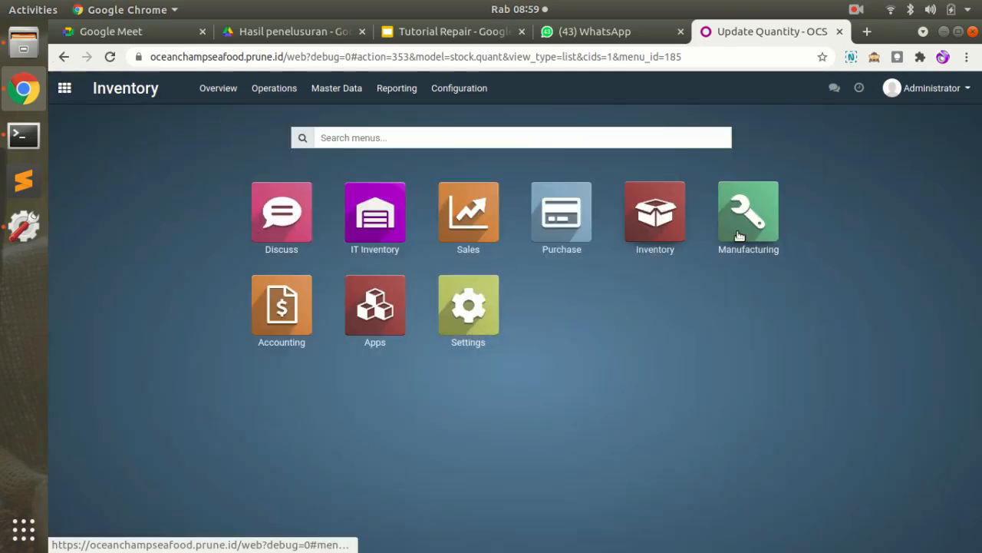
left_click(741, 230)
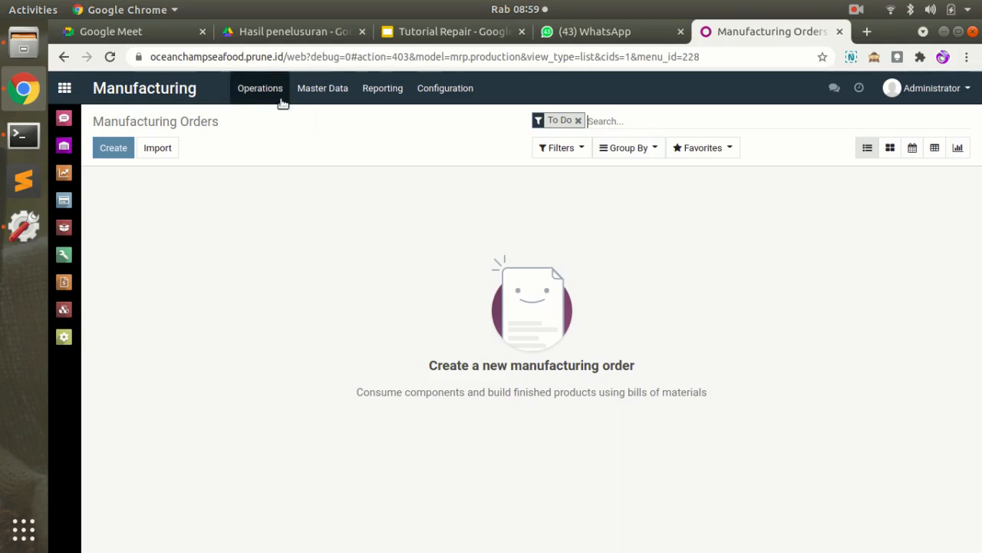
left_click(259, 91)
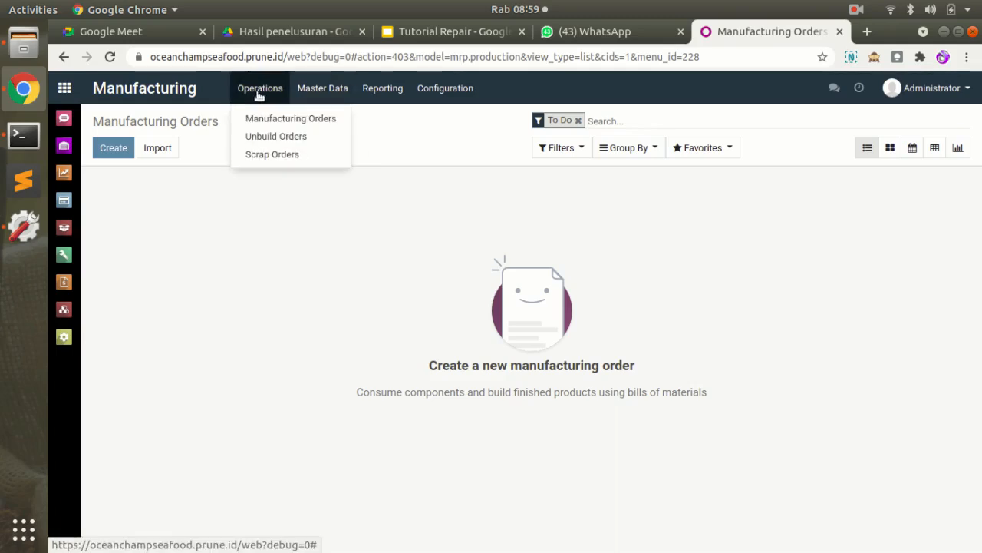
left_click(261, 138)
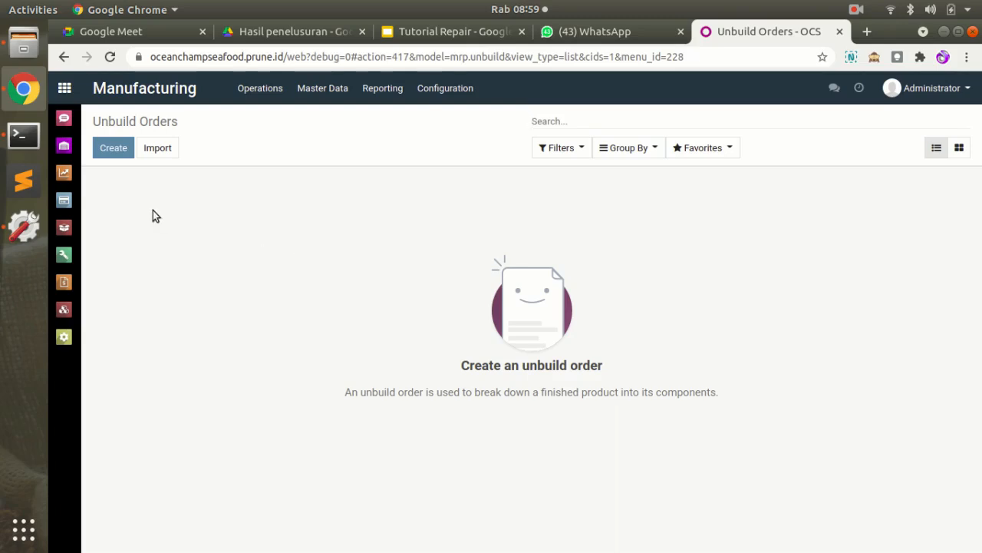
left_click(115, 151)
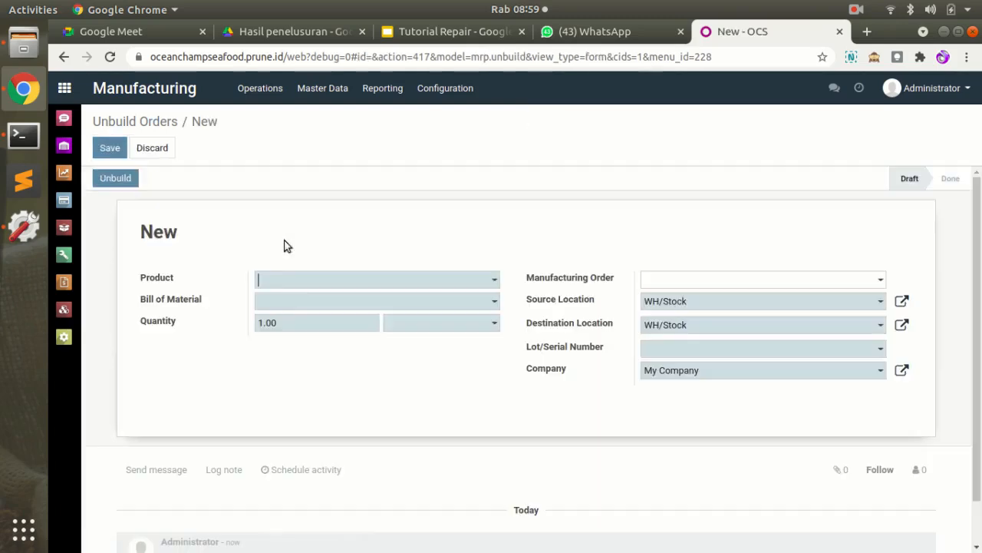
left_click(292, 282)
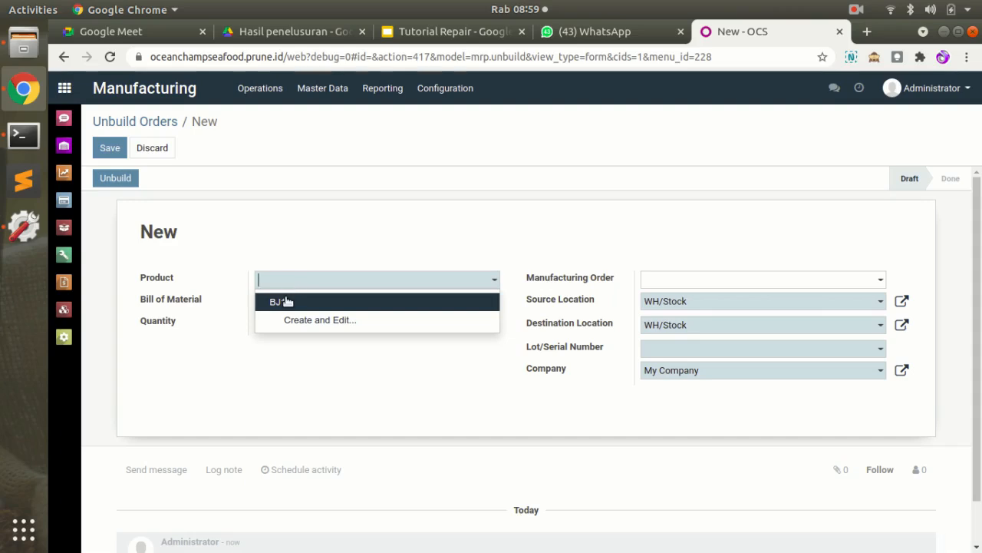
left_click(278, 303)
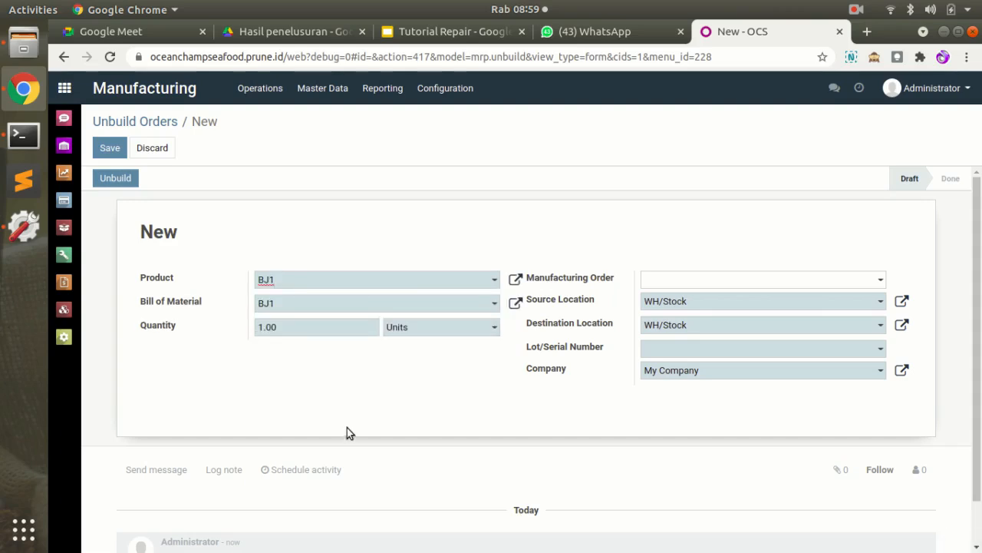
Step: Assign lot 0000004 and BJ1's existing manufacturing order to the unbuild order, and carry out the unbuild
left_click(662, 353)
left_click(668, 371)
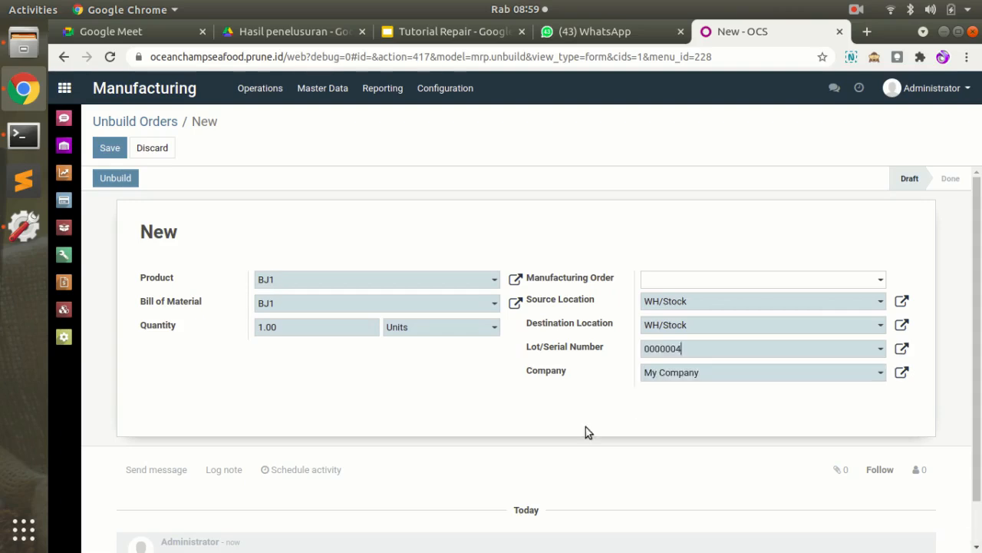
left_click(656, 284)
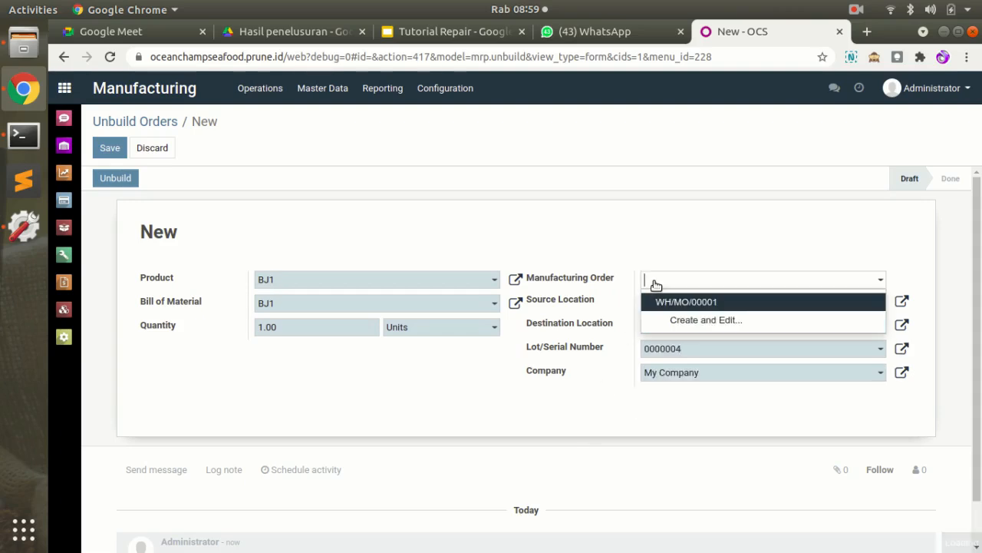
left_click(653, 307)
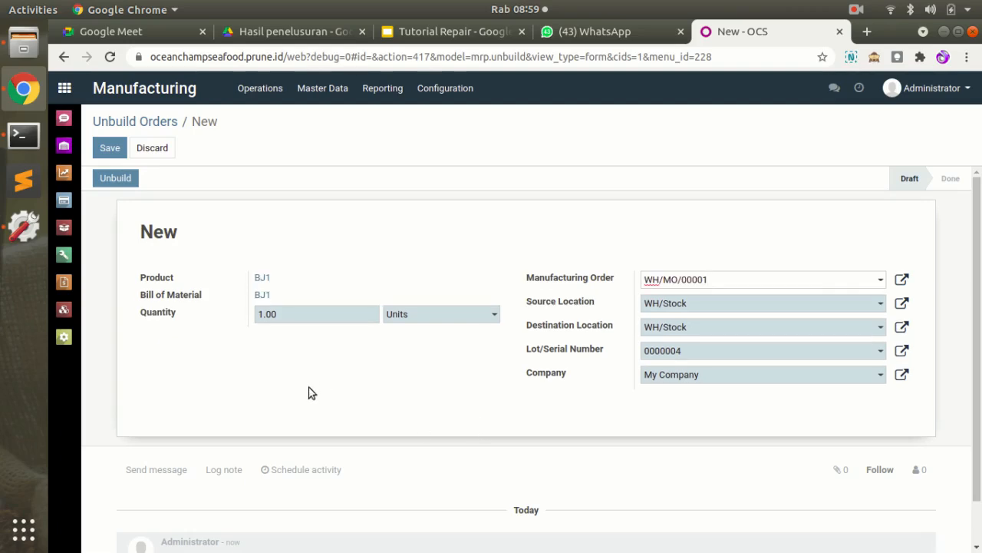
left_click(118, 148)
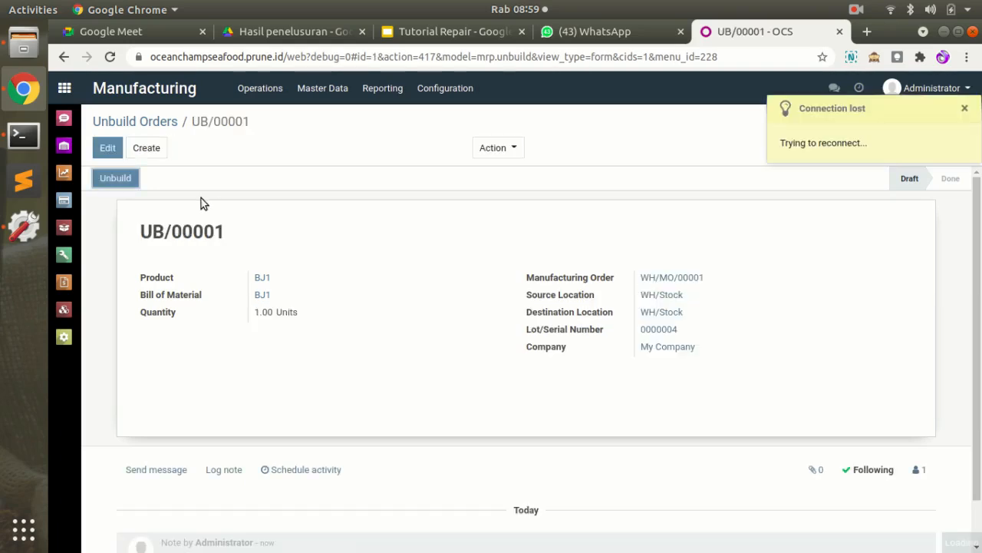
left_click(120, 183)
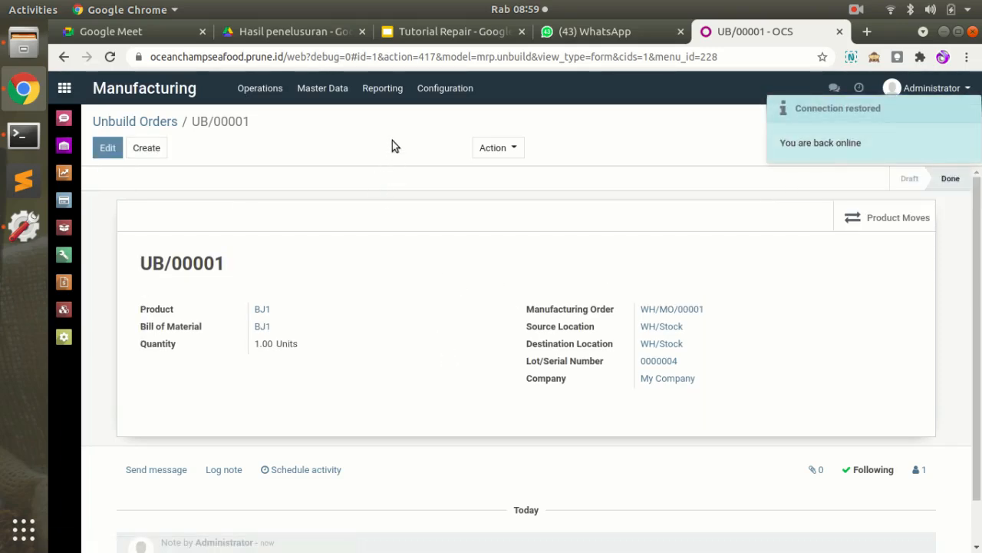
Step: Open the Inventory Report in Inventory to check the on-hand quantities and values per product
left_click(62, 89)
left_click(676, 221)
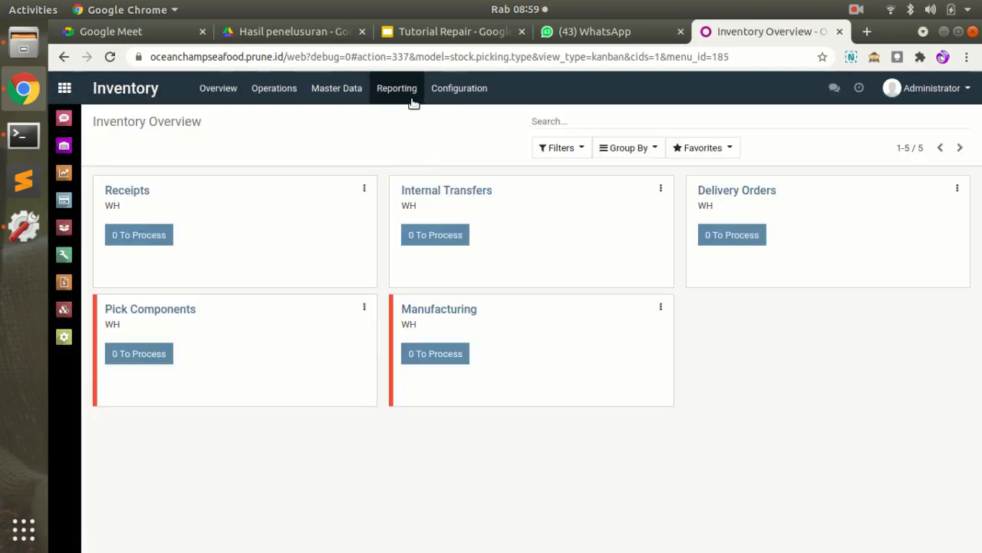
left_click(407, 92)
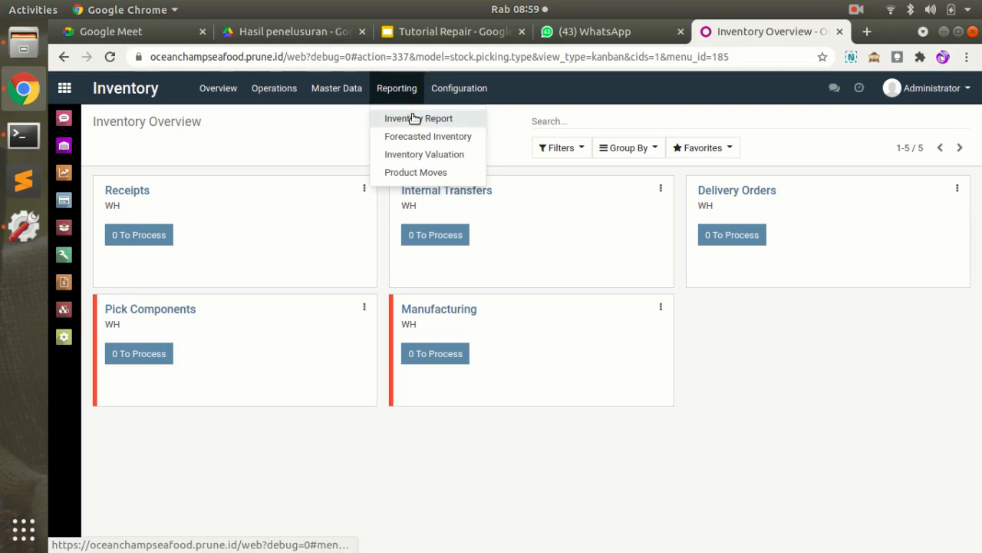
left_click(414, 119)
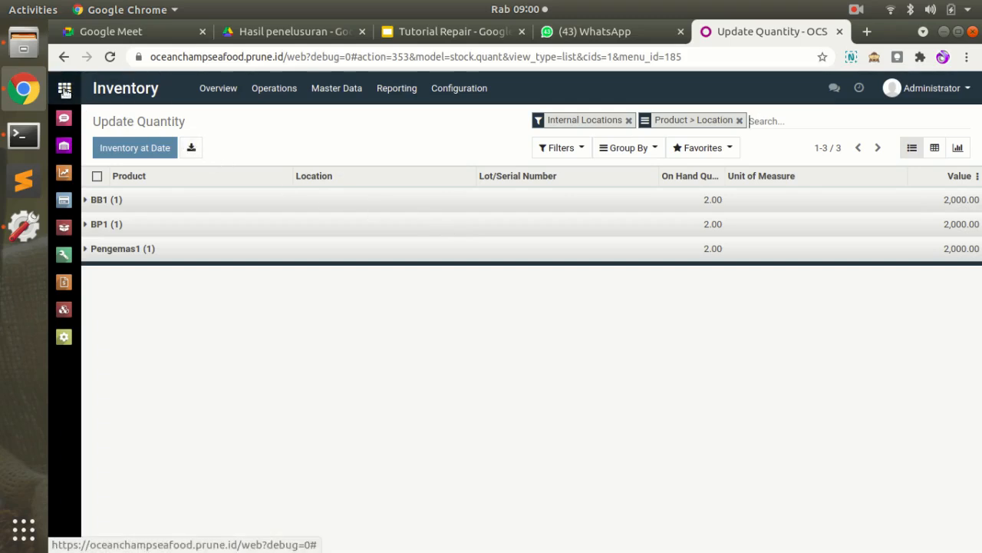
Step: Print the Accounting balance sheet for all posted entries with start and end date 05/26/2021
left_click(64, 90)
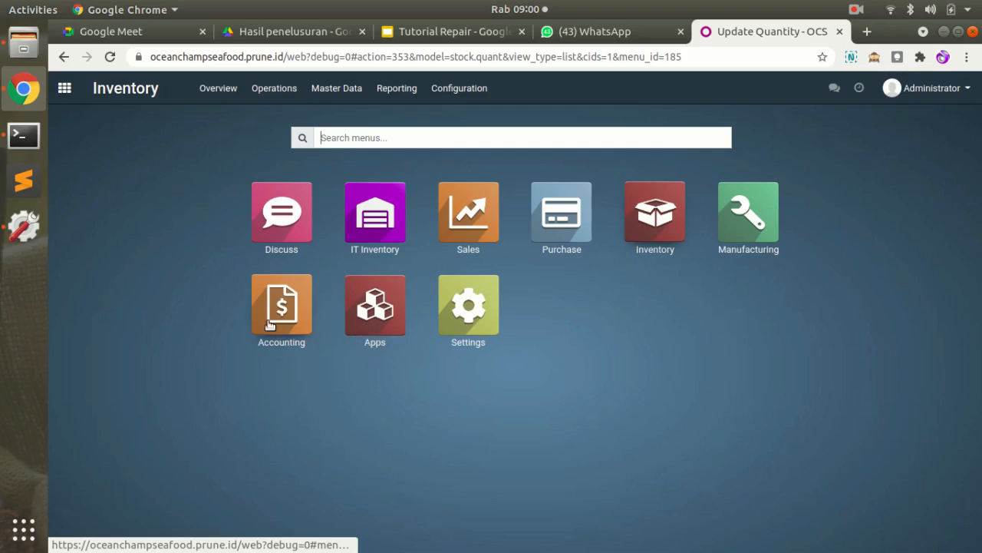
left_click(326, 318)
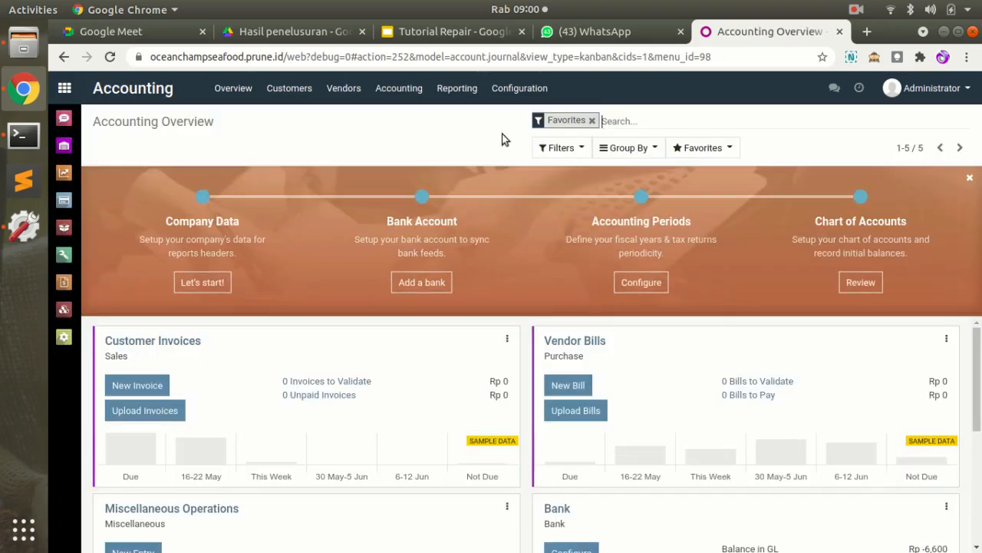
left_click(449, 91)
left_click(473, 281)
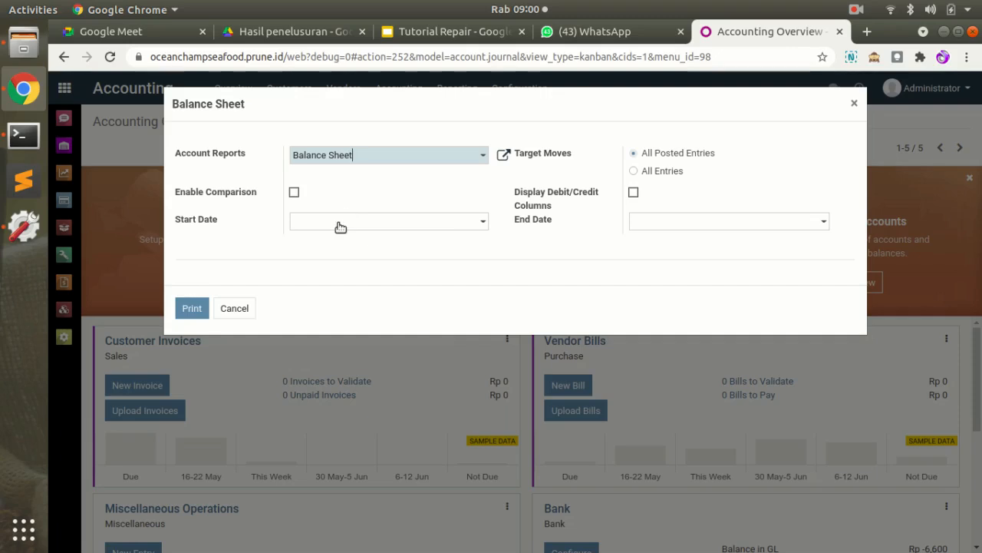
left_click(340, 227)
left_click(391, 365)
left_click(653, 225)
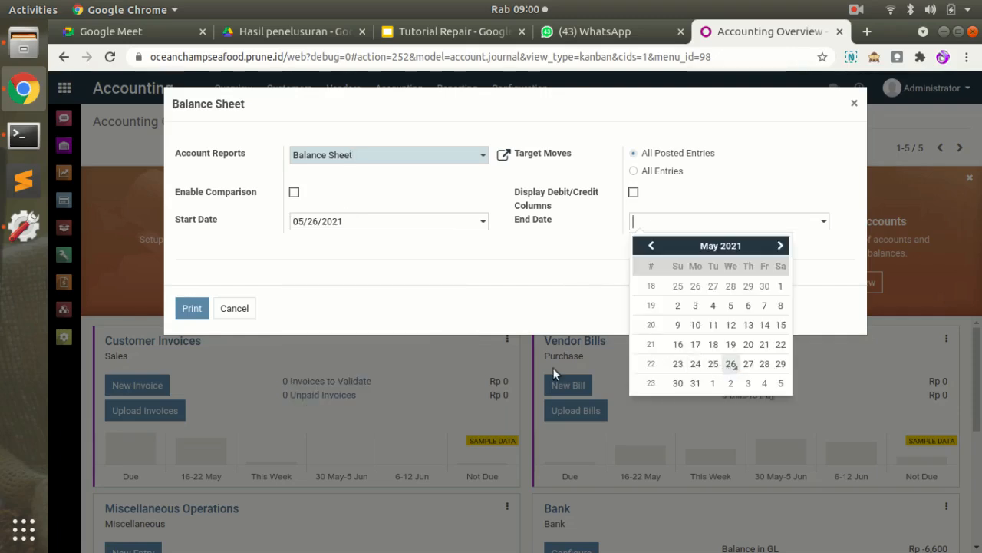
left_click(188, 311)
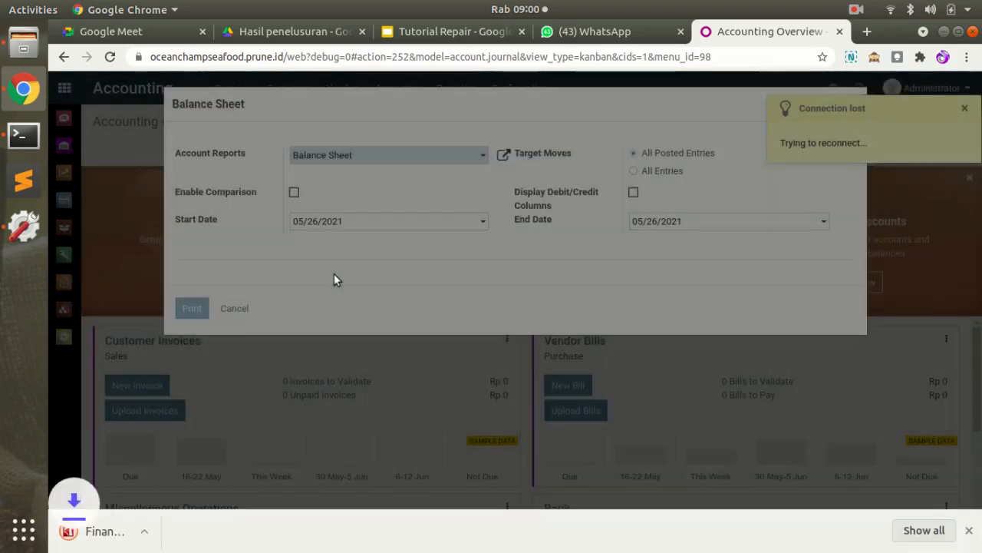
Step: Examine the balances in the downloaded balance sheet PDF, and close both the PDF and the report dialog
left_click(202, 532)
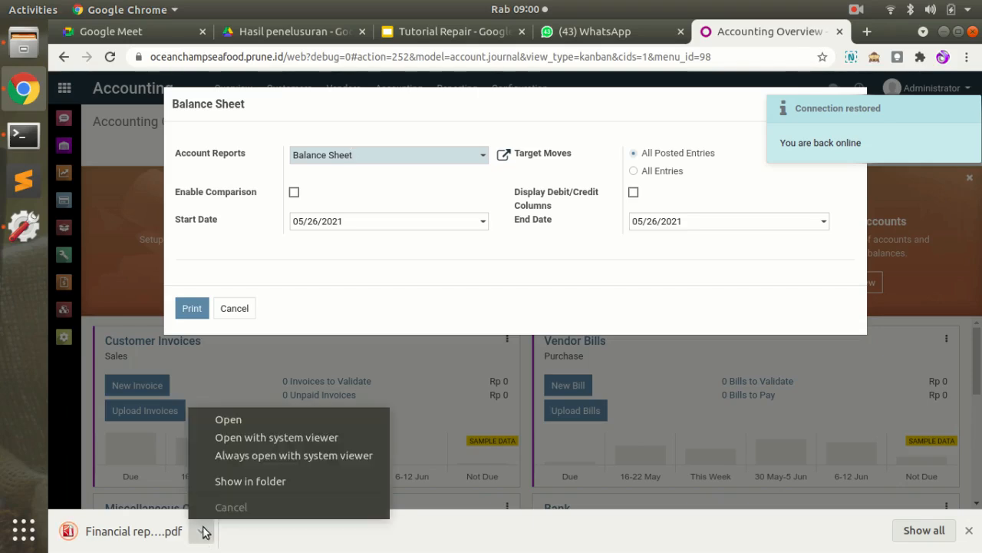
left_click(247, 420)
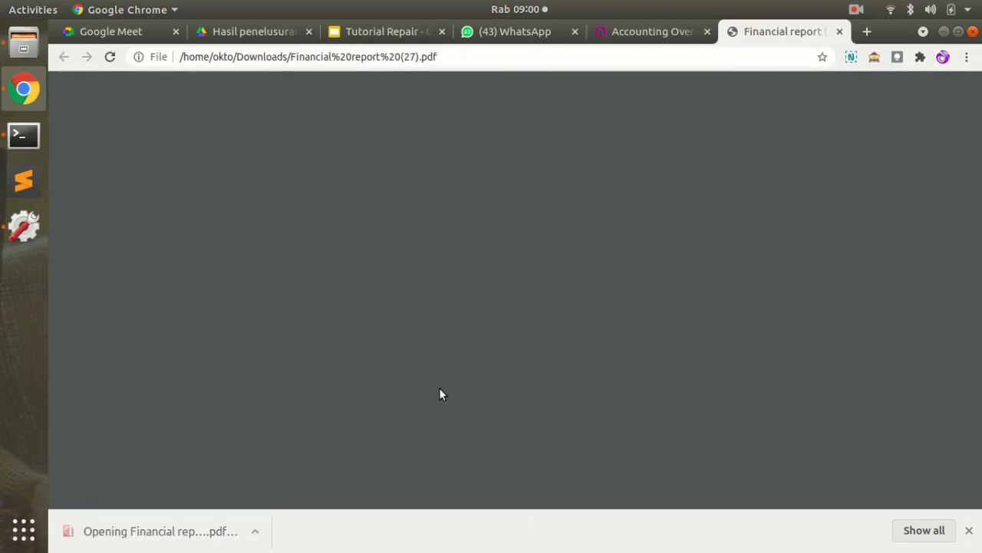
scroll(358, 391, "down", 2)
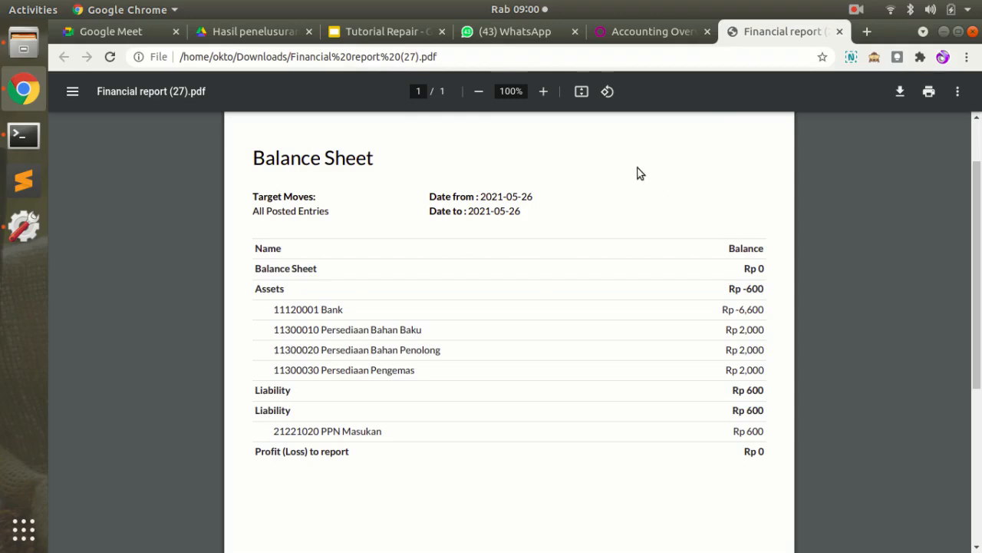
left_click(658, 32)
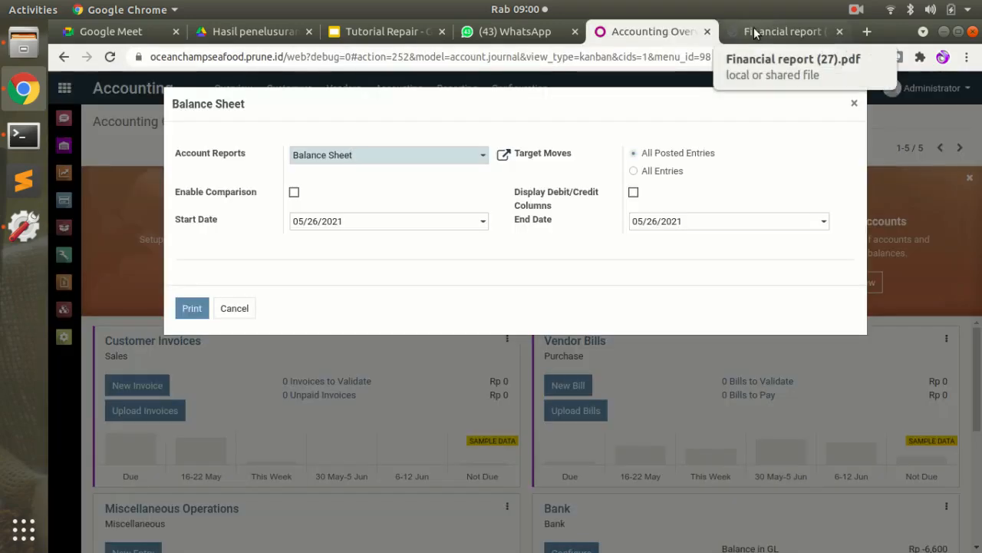
left_click(764, 32)
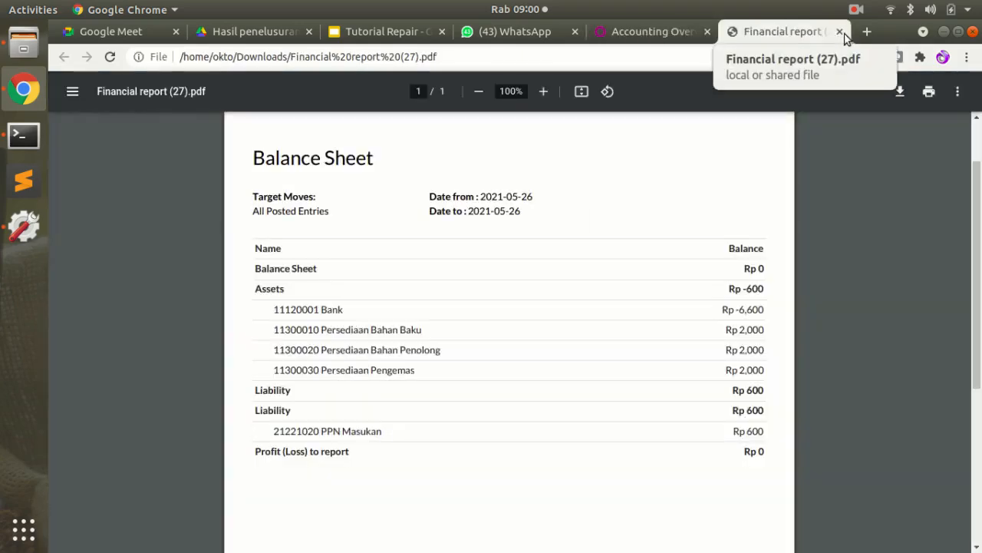
left_click(839, 32)
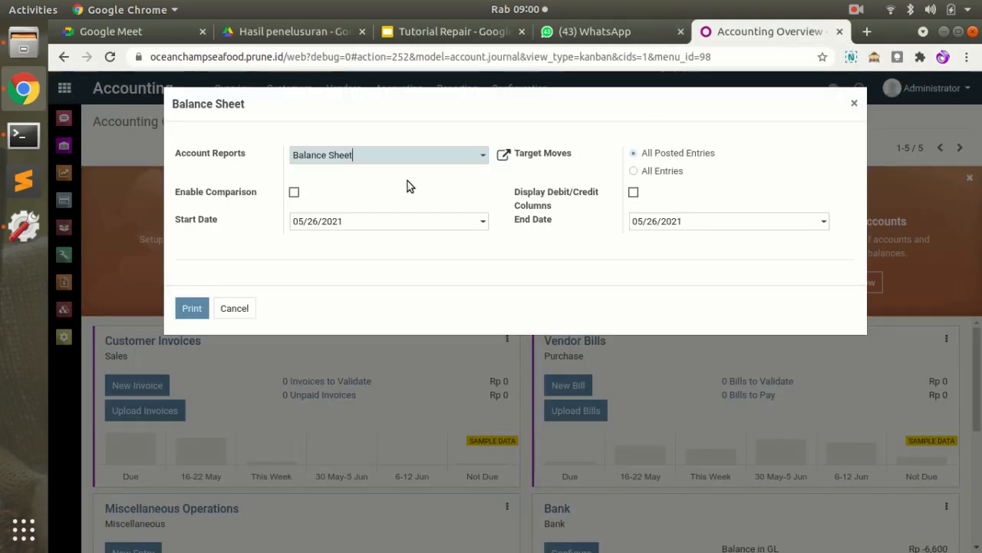
left_click(226, 311)
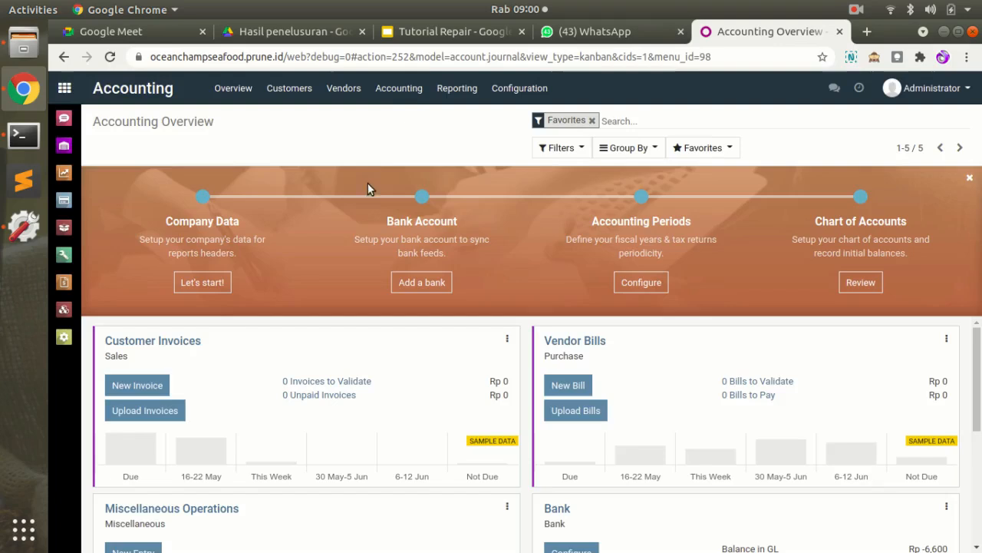
Step: Examine the debit and credit lines of the unbuild journal entries for BJ1 and BB1 in Accounting
left_click(411, 96)
left_click(418, 134)
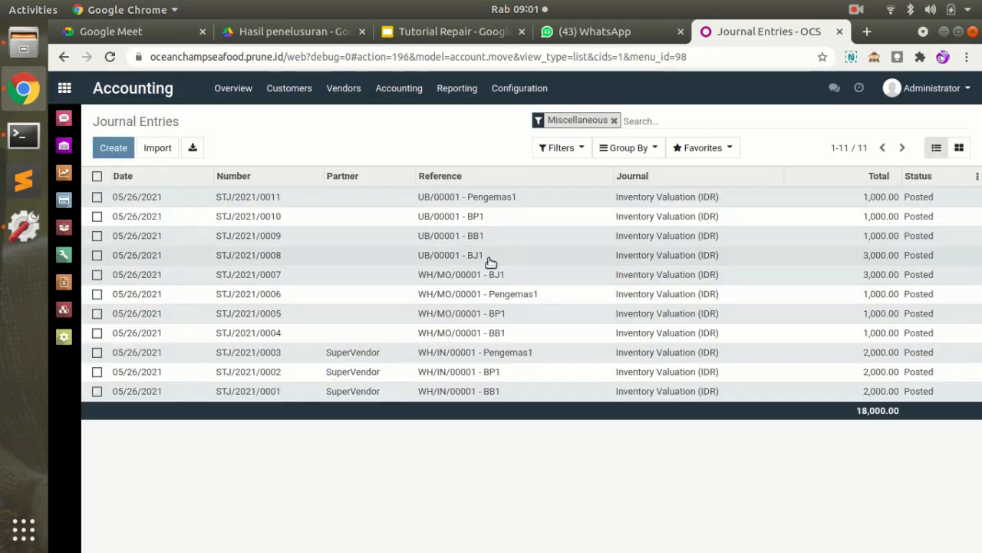
left_click(472, 256)
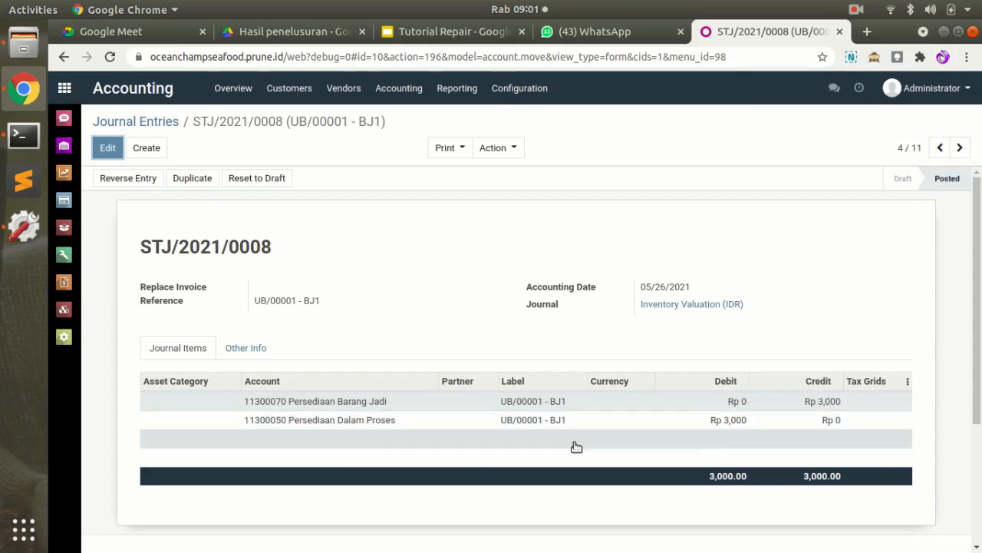
left_click(159, 122)
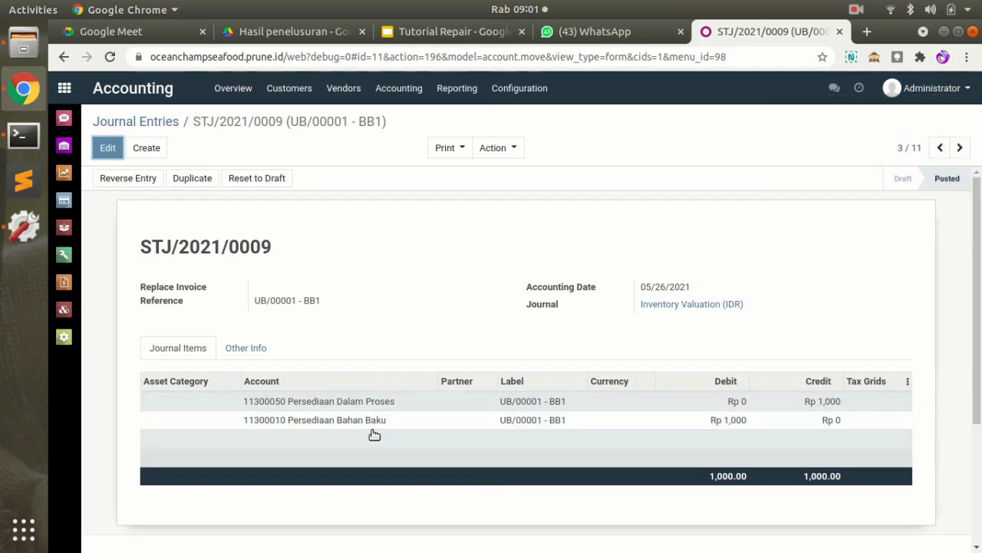
left_click(134, 122)
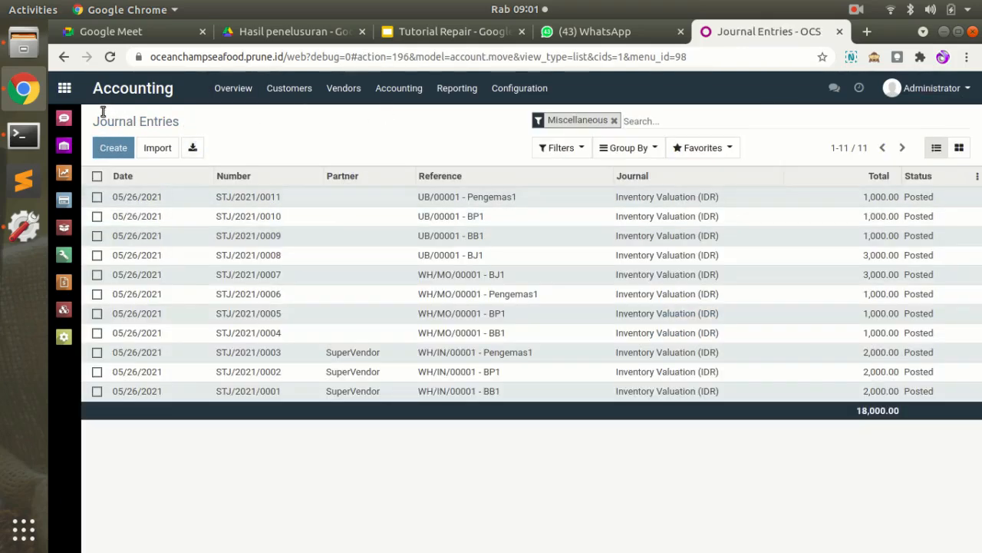
Step: Open the list of scrap orders in Manufacturing
left_click(65, 89)
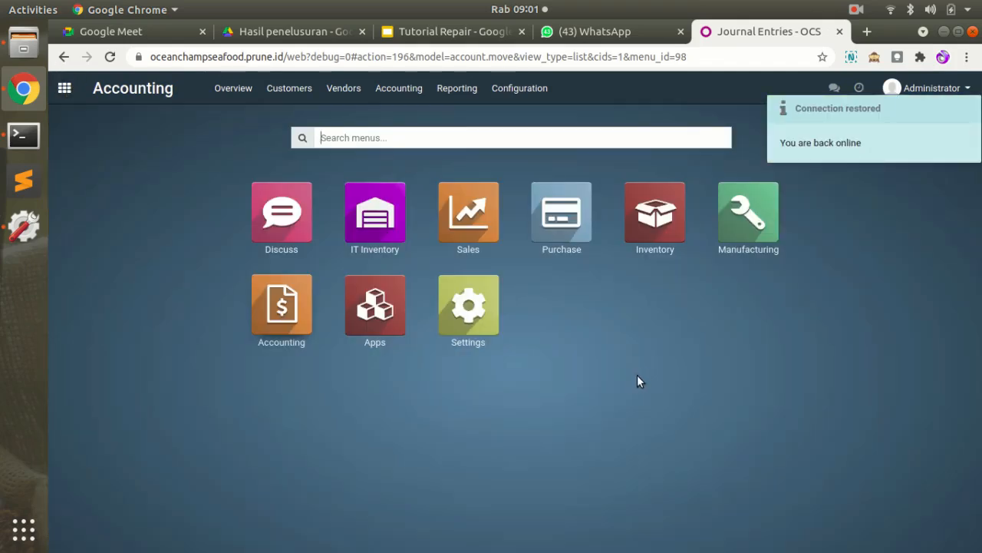
left_click(738, 232)
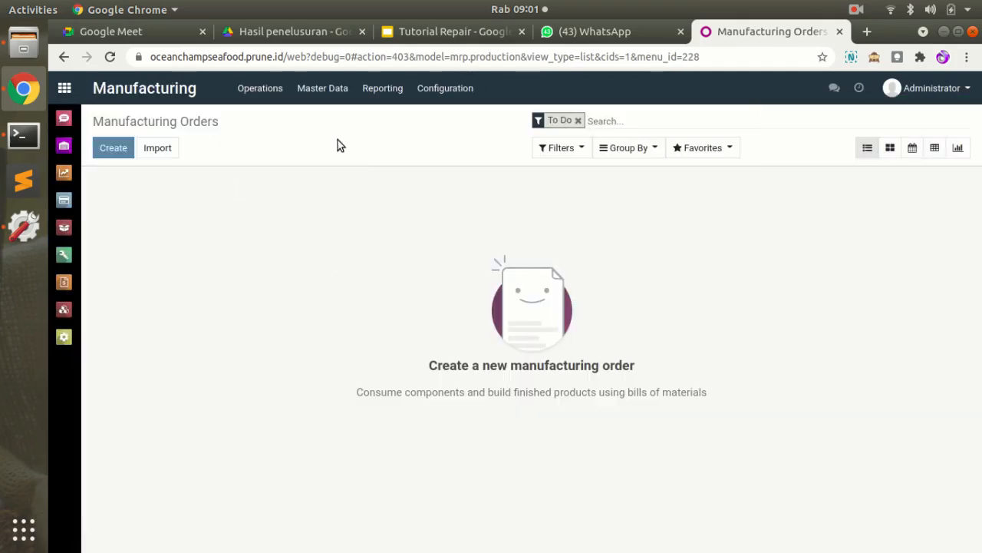
left_click(264, 100)
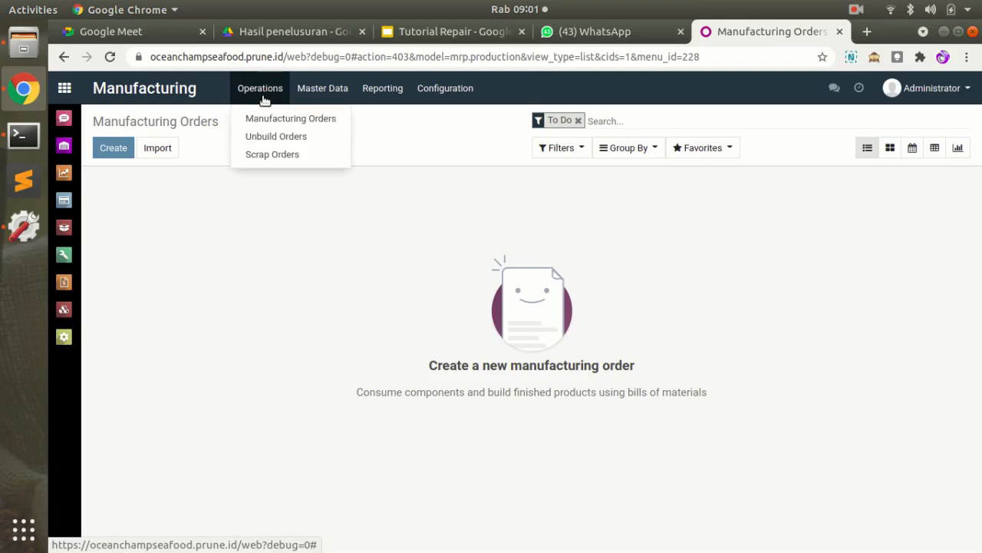
left_click(261, 154)
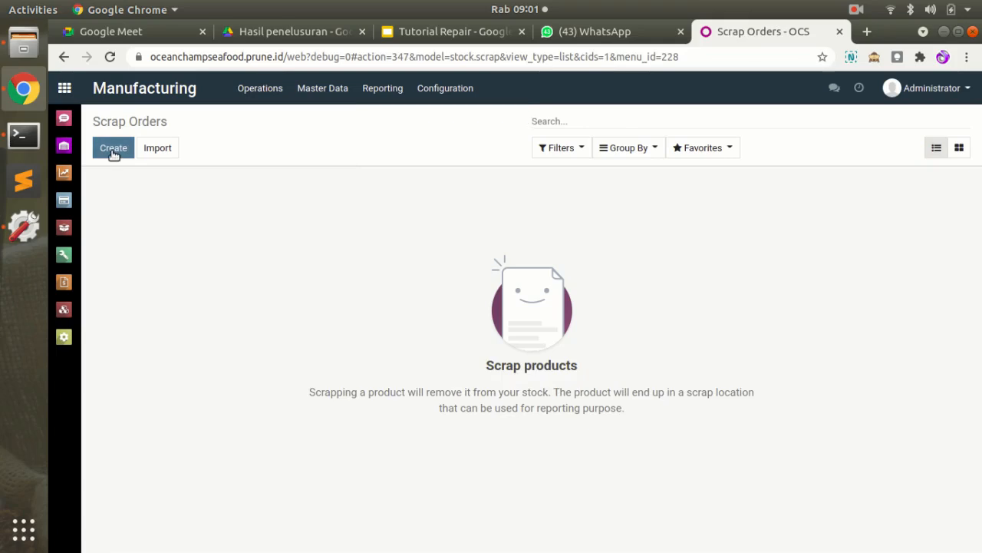
Step: Create, save and validate a scrap order for product Pengemas1 with lot 0000003 from WH/Stock
left_click(113, 150)
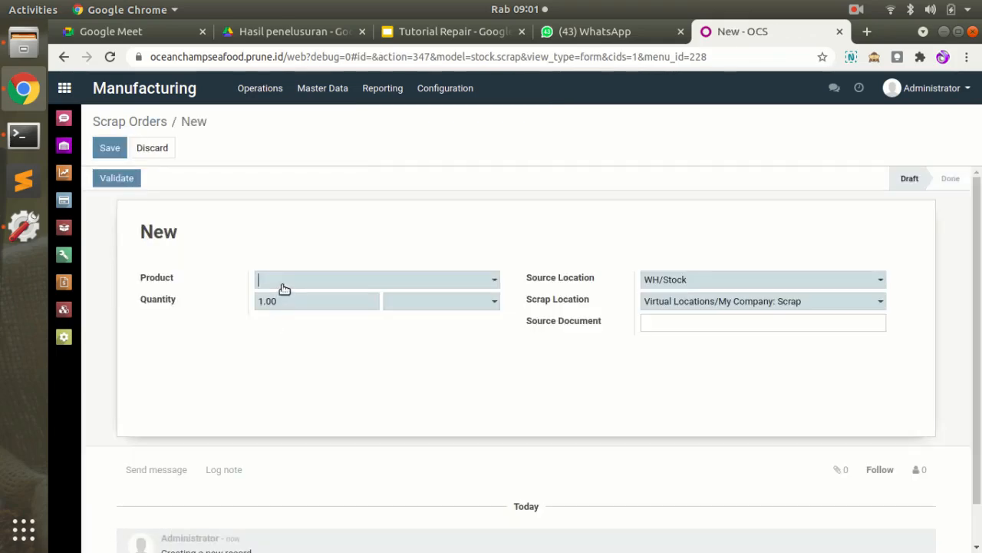
left_click(282, 286)
left_click(293, 357)
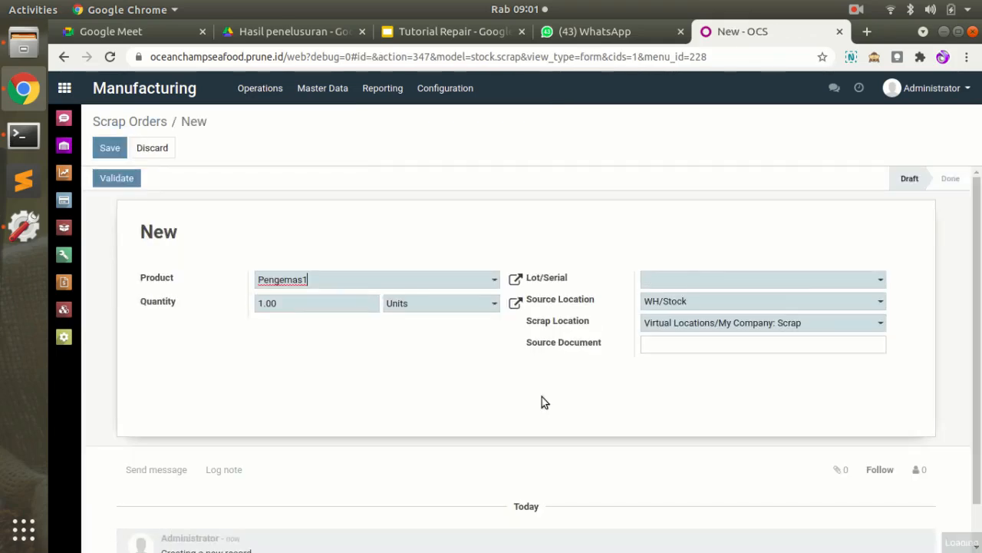
left_click(668, 282)
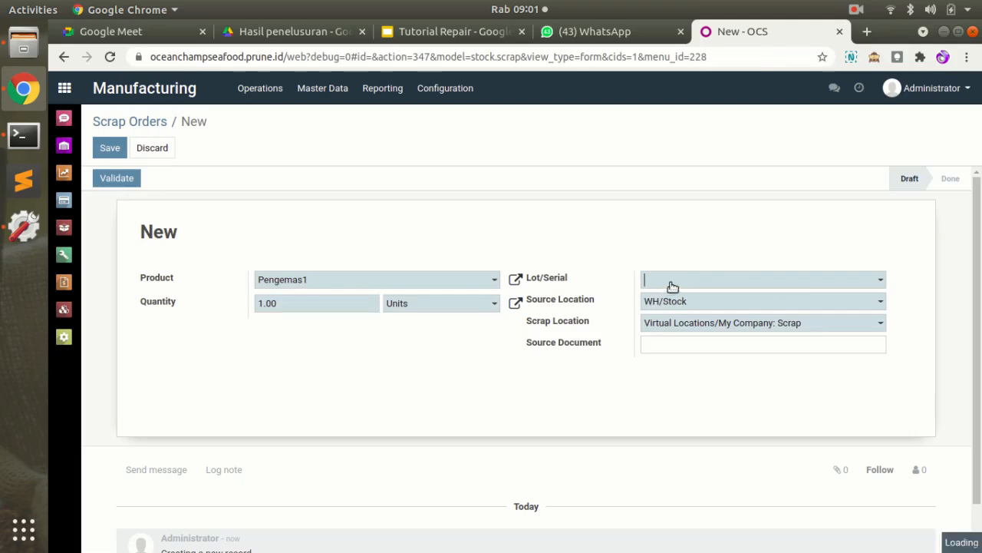
left_click(673, 302)
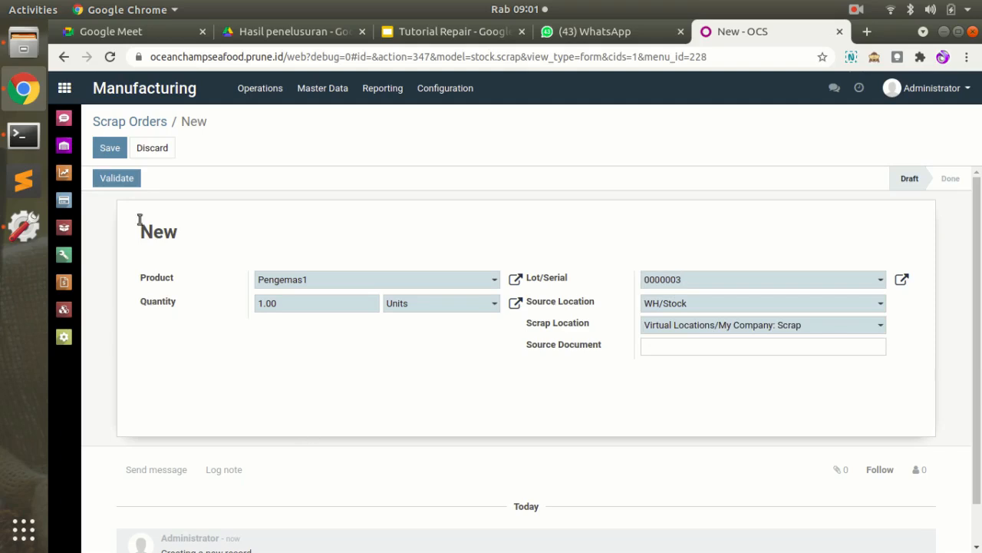
left_click(112, 150)
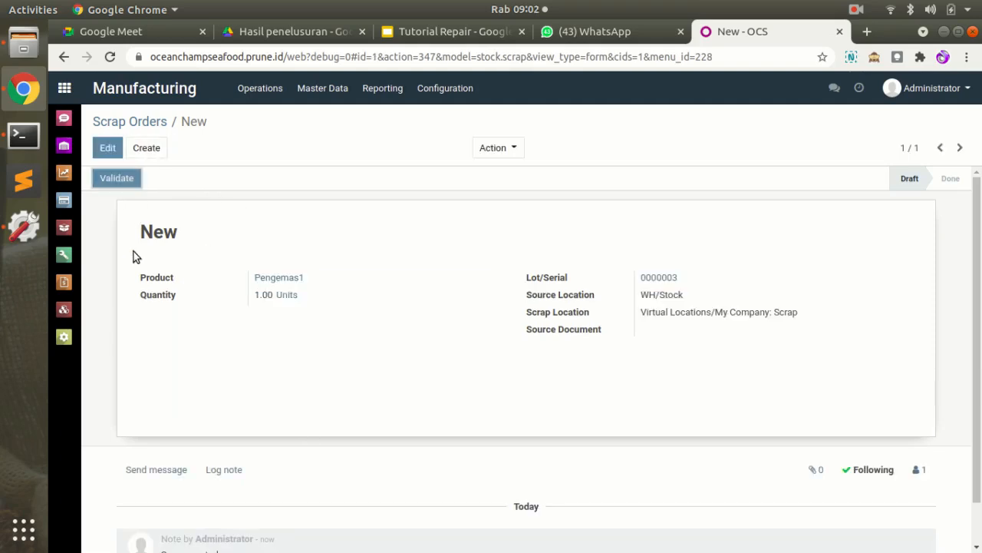
left_click(118, 179)
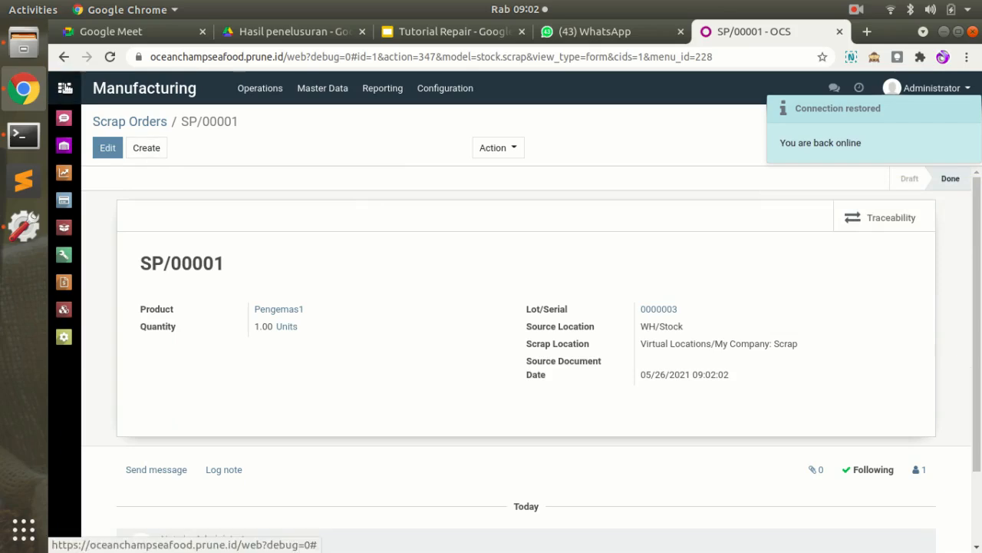
Step: Check the on-hand quantities and values of the products in the Inventory Report of Inventory
left_click(64, 87)
left_click(646, 228)
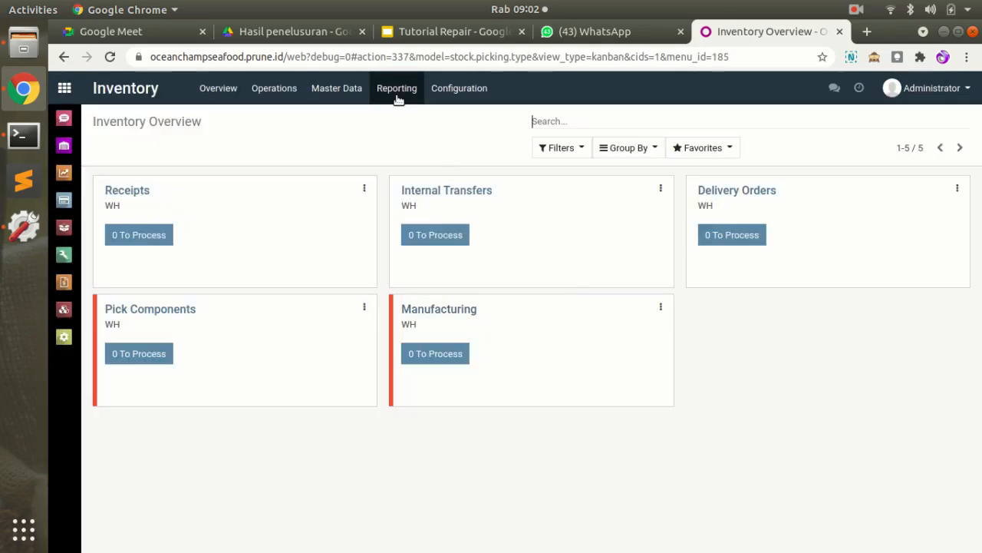
left_click(398, 99)
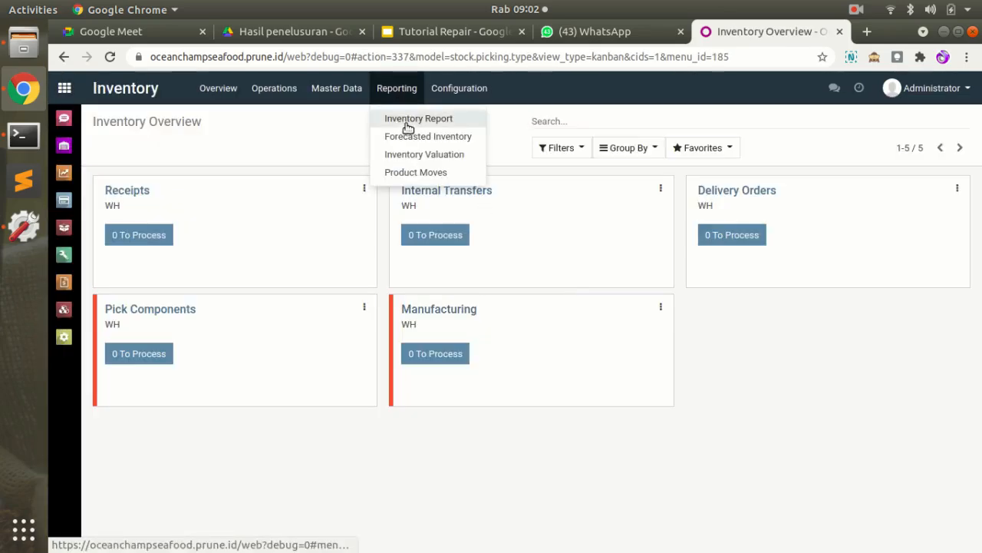
left_click(407, 123)
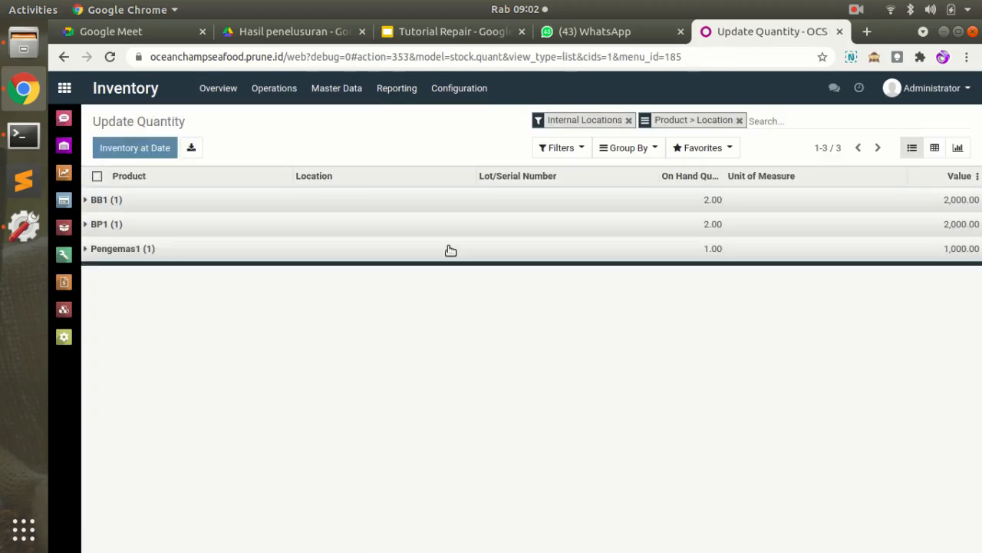
Step: Examine the debit and credit lines of the SP/00001 - Pengemas1 journal entry in Accounting, and return to the journal entries list
left_click(64, 90)
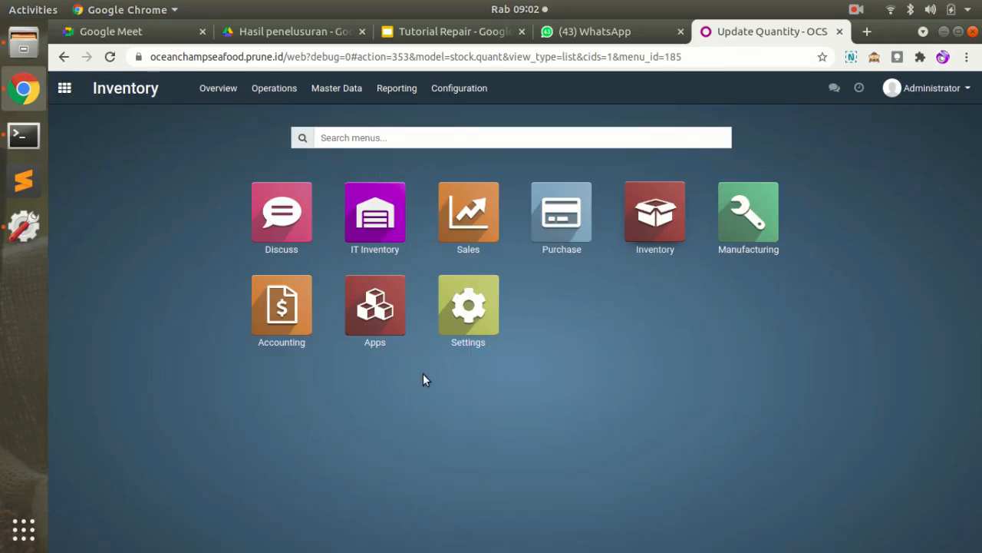
left_click(278, 323)
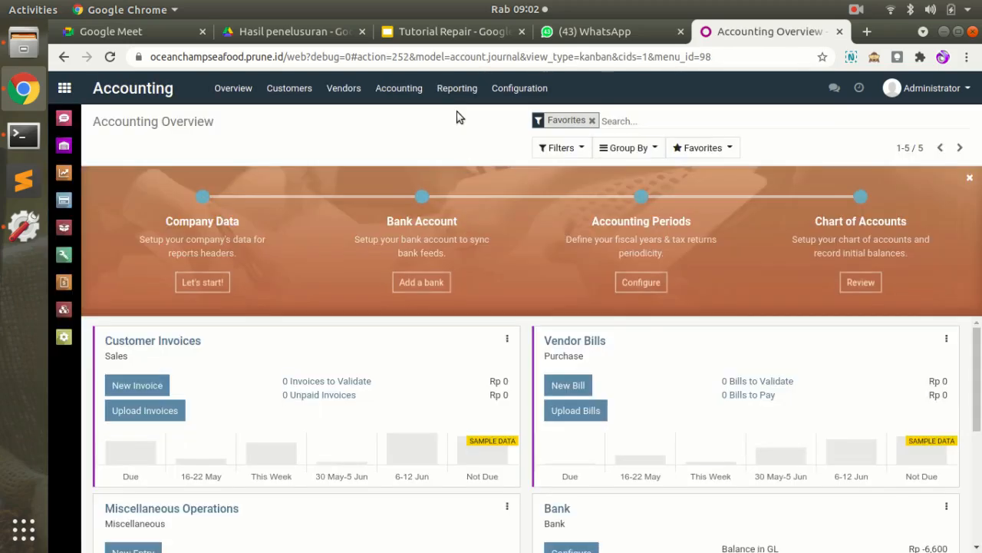
left_click(398, 88)
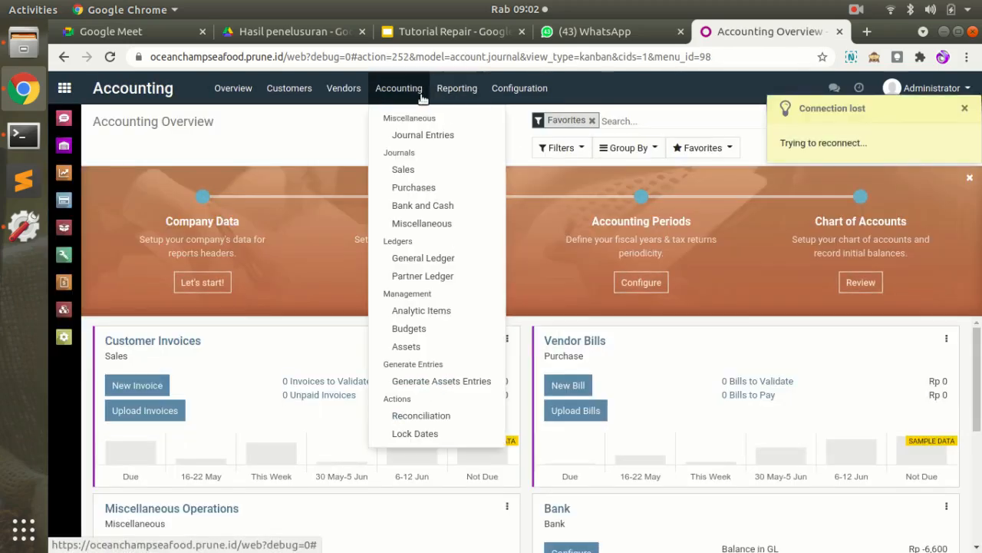
left_click(418, 134)
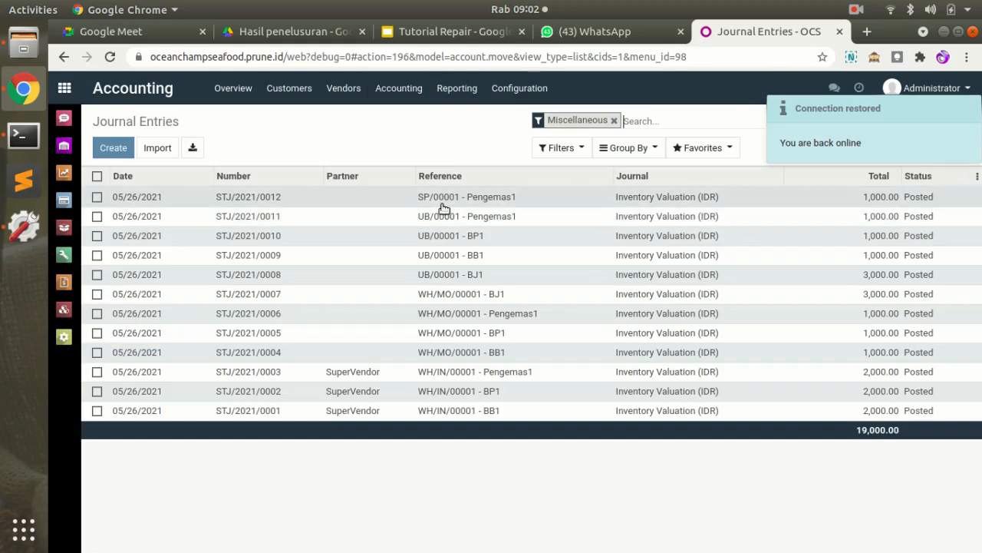
left_click(454, 202)
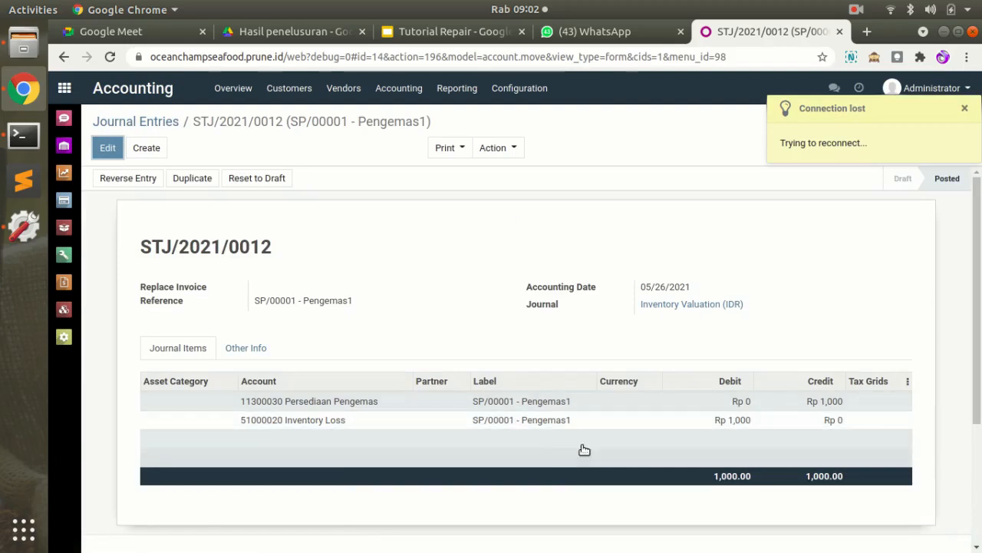
left_click(171, 121)
Step: Print the Profit and Loss report for all posted entries with start and end date 05/26/2021
left_click(456, 89)
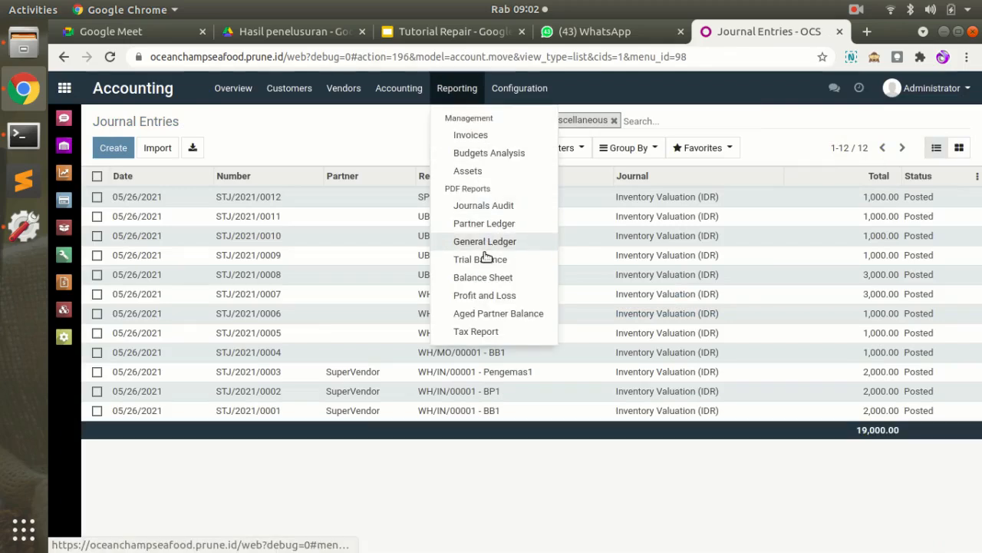
left_click(485, 296)
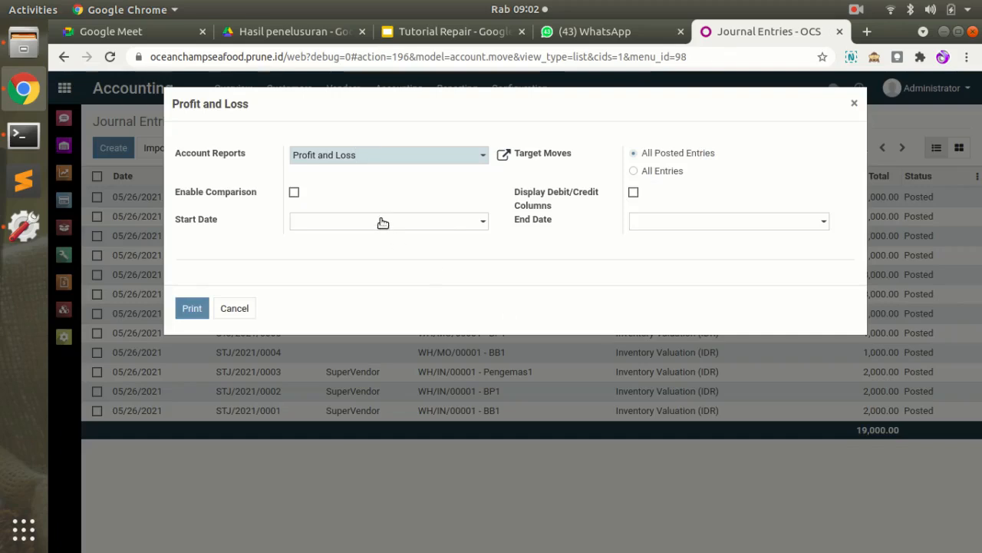
left_click(383, 223)
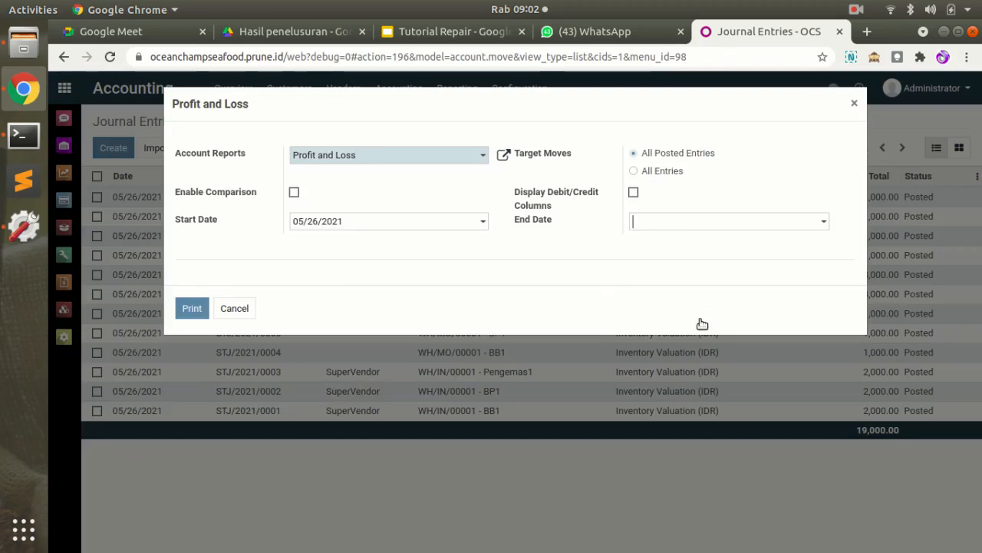
left_click(730, 367)
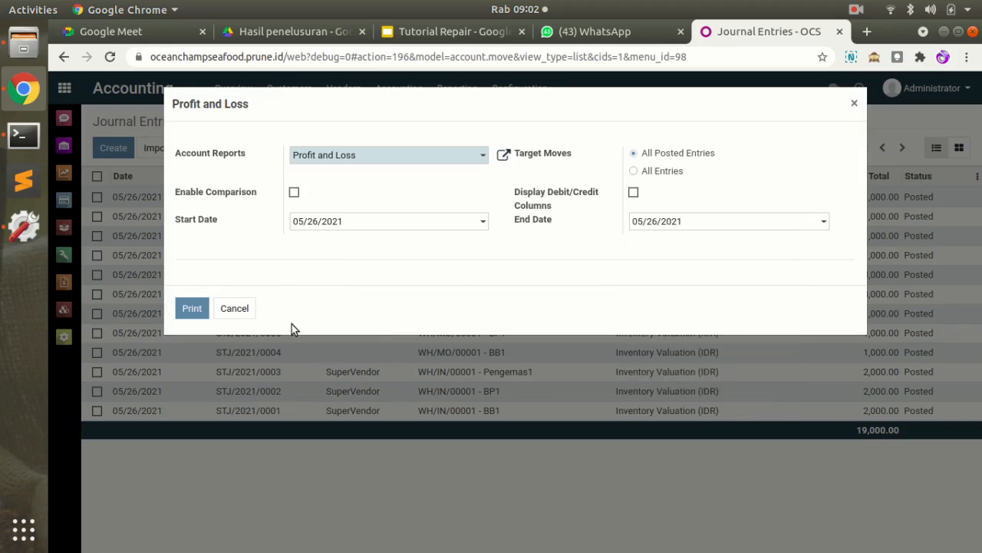
left_click(193, 310)
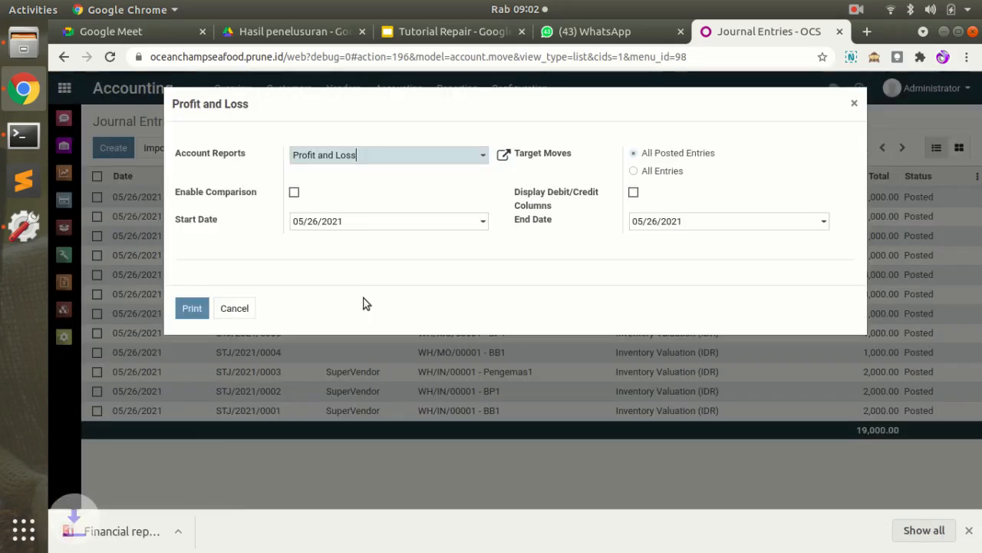
Step: Examine the balances in the downloaded Profit and Loss PDF, and close it
left_click(204, 532)
left_click(221, 434)
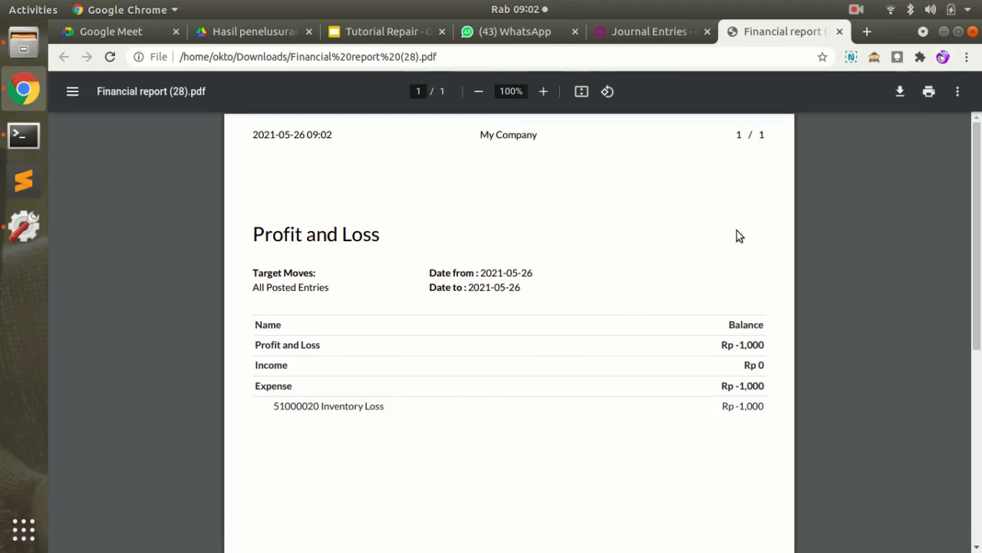
left_click(839, 33)
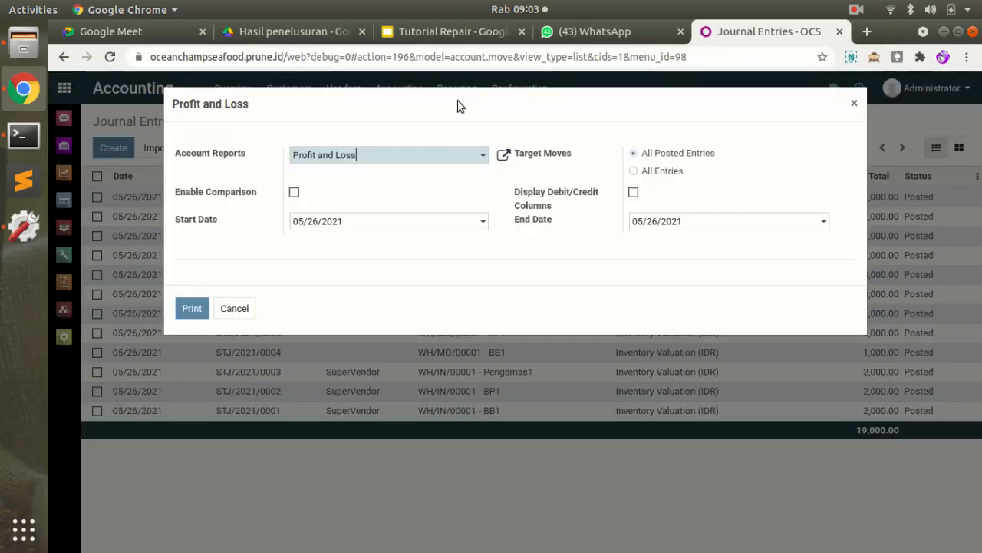
Step: Change the account report to Laba Rugi and print it for the same dates
left_click(404, 162)
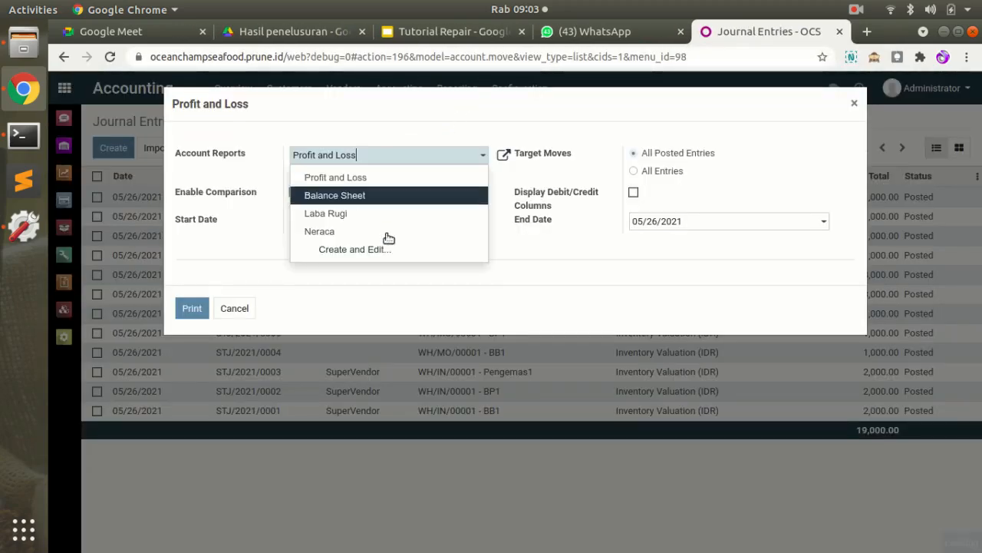
left_click(393, 214)
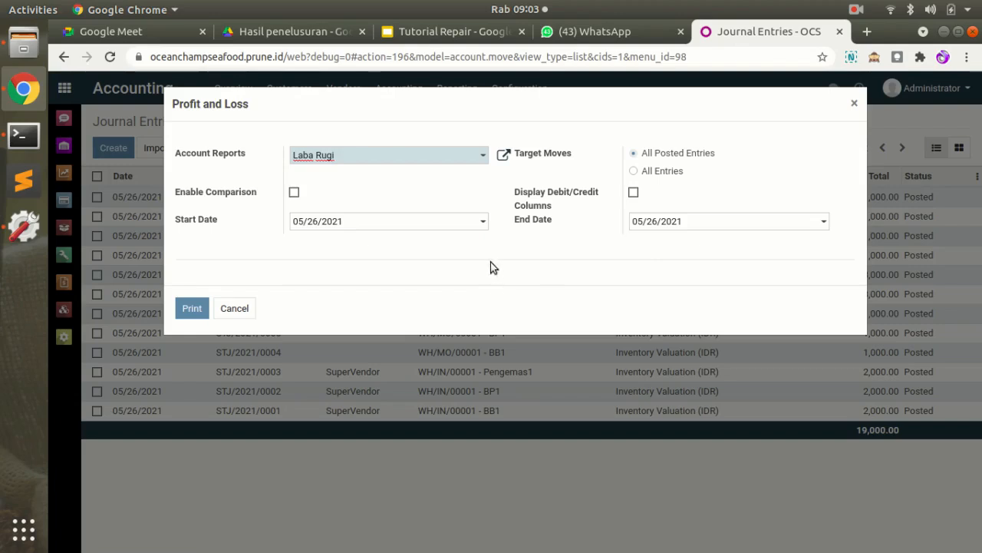
left_click(192, 308)
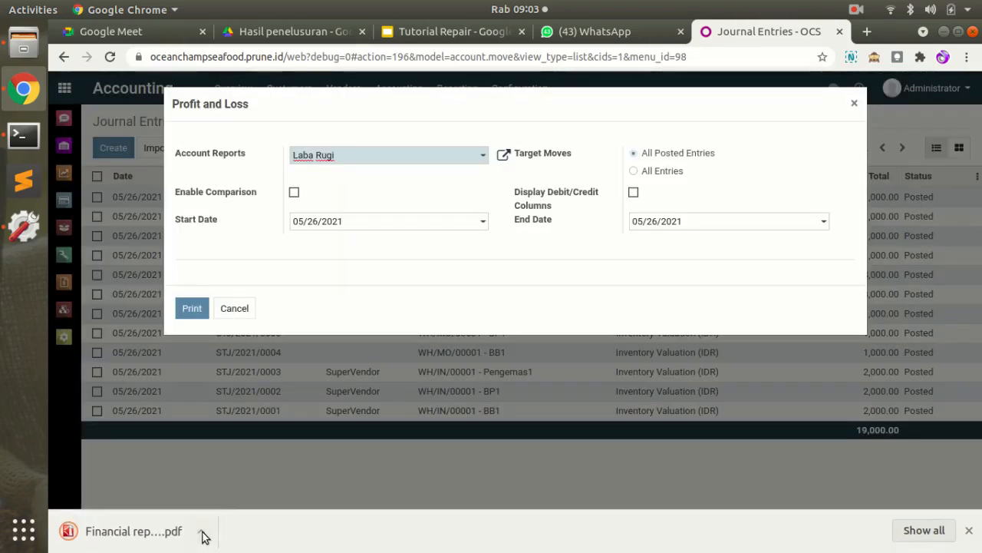
Step: Examine the balances in the downloaded Laba Rugi PDF, and close both the PDF and the report dialog
left_click(203, 531)
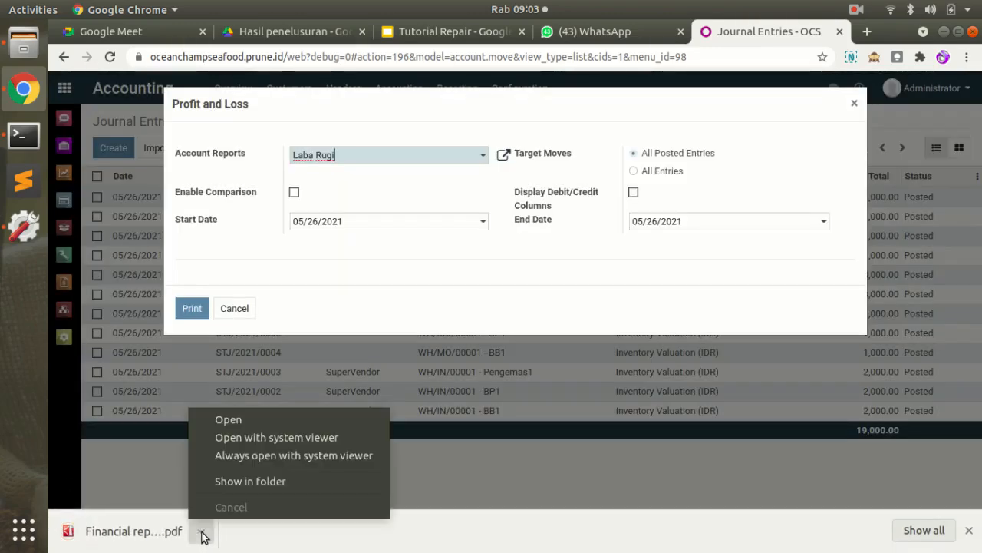
left_click(221, 418)
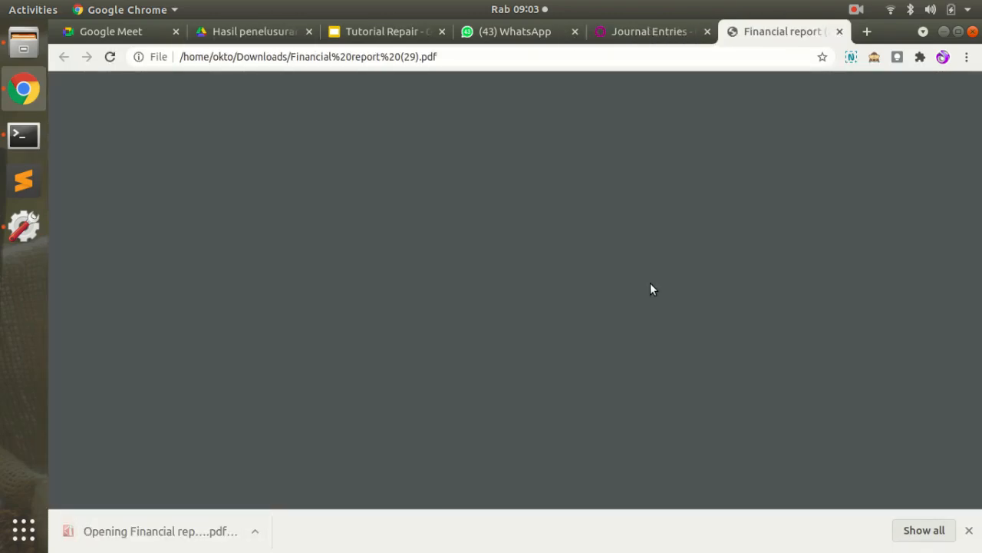
scroll(650, 287, "down", 2)
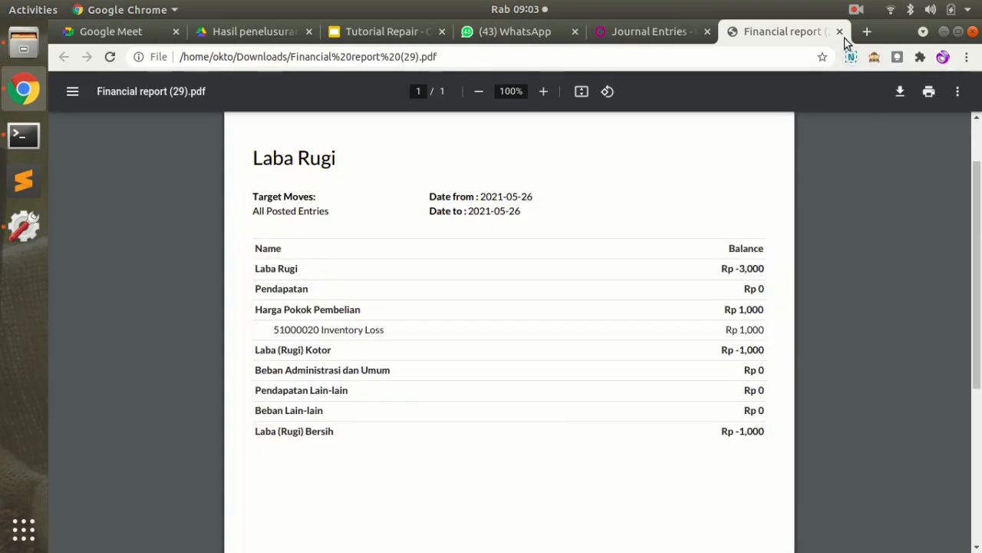
left_click(839, 32)
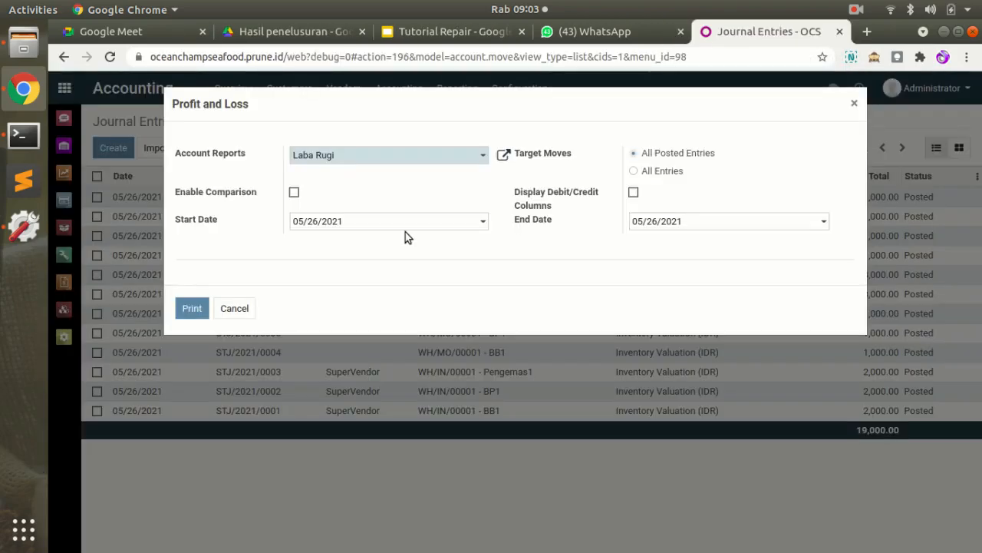
left_click(235, 308)
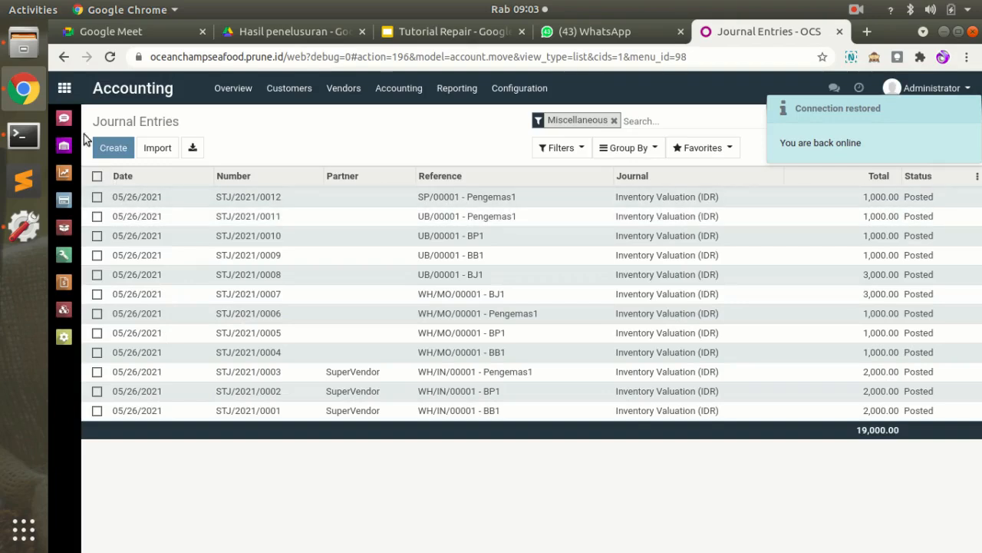
Step: Create a new manufacturing order in Manufacturing with BJ1 as the product to produce
left_click(66, 94)
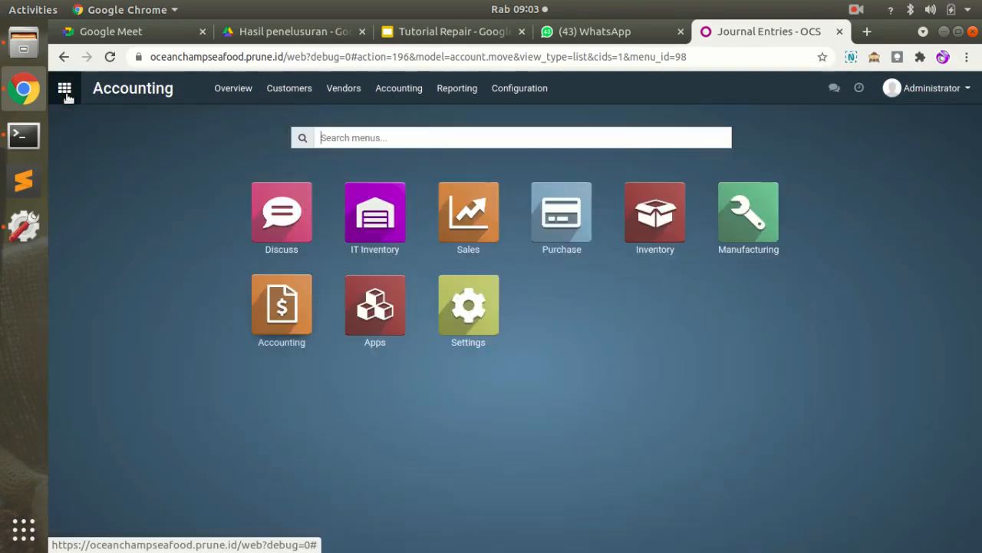
left_click(701, 266)
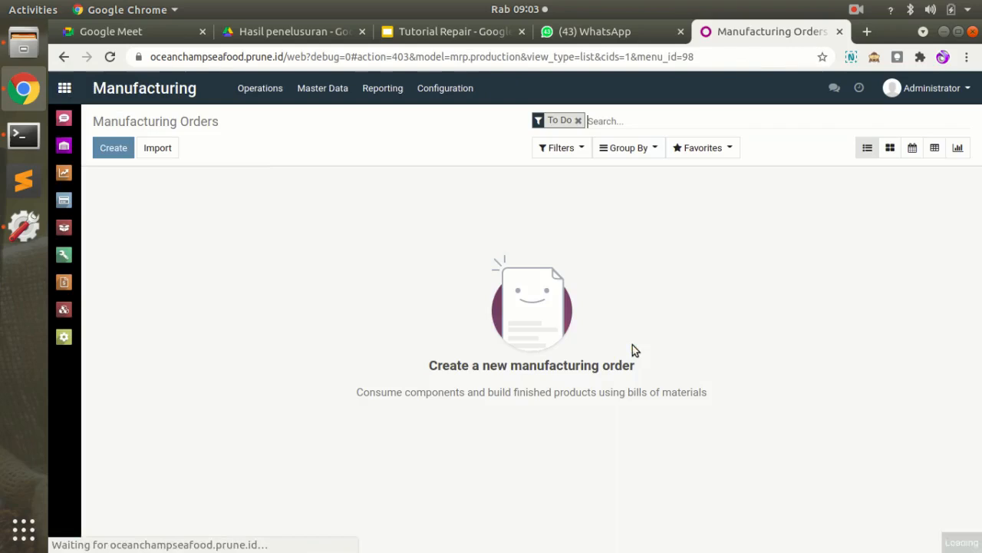
left_click(277, 90)
left_click(393, 205)
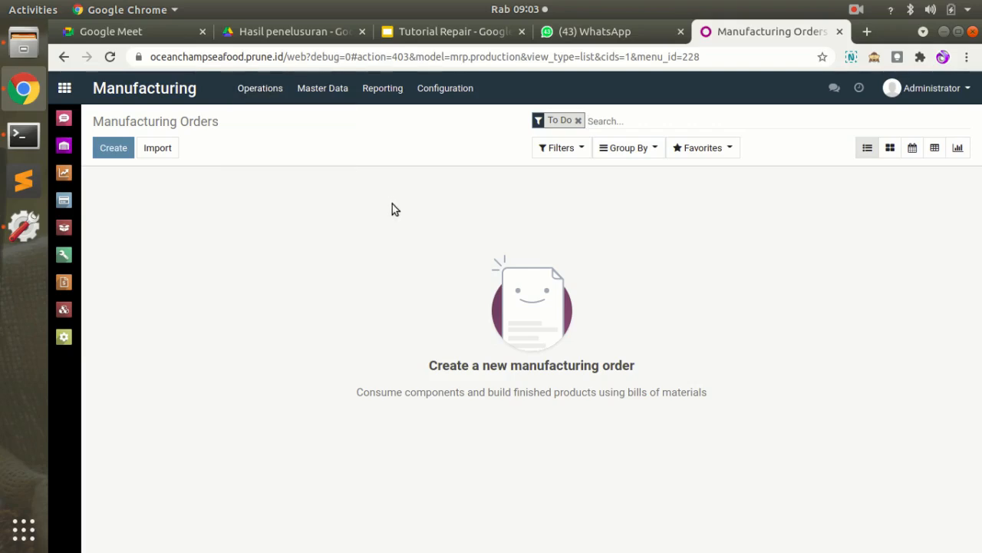
left_click(114, 148)
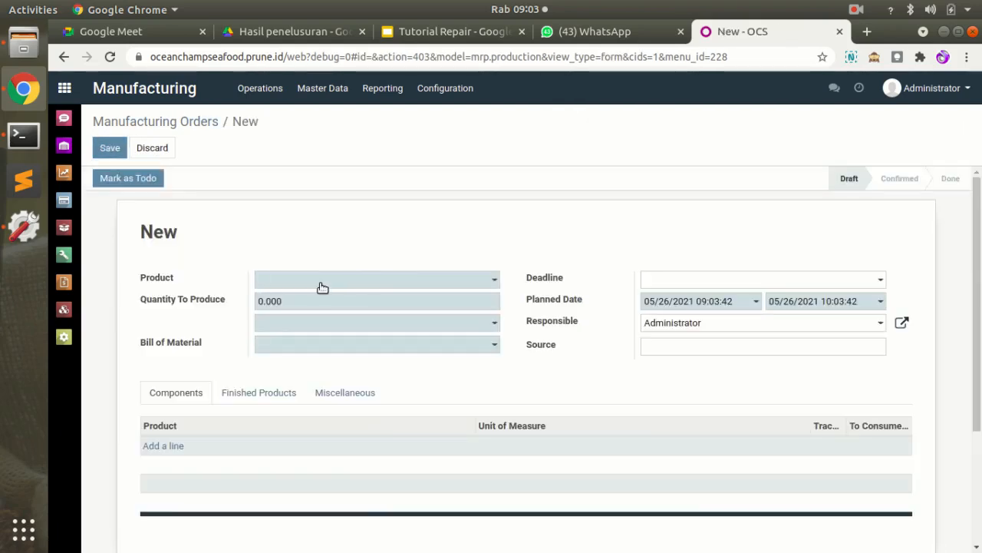
left_click(322, 282)
left_click(309, 303)
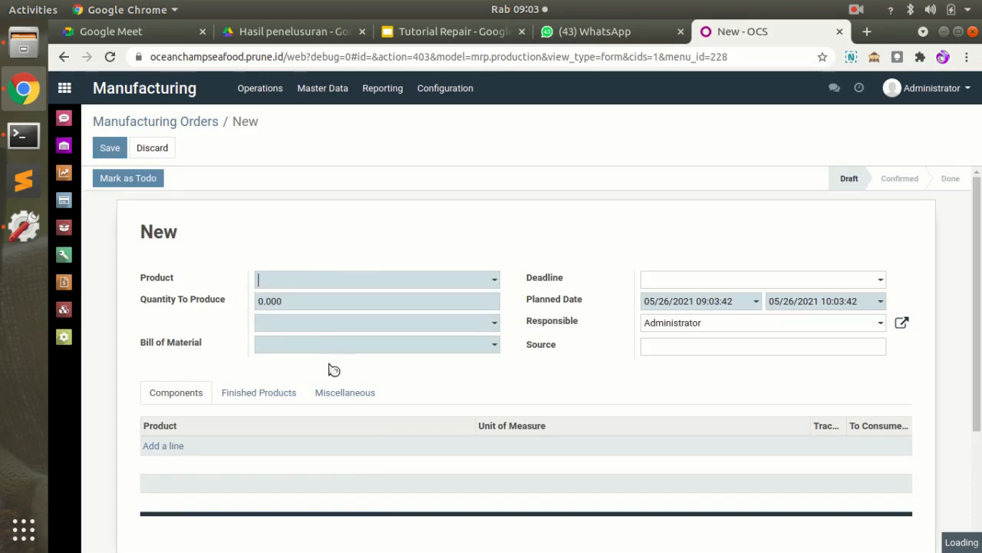
Step: Set the initial demand of the BP1 component in the new manufacturing order to 2 units
scroll(332, 406, "down", 2)
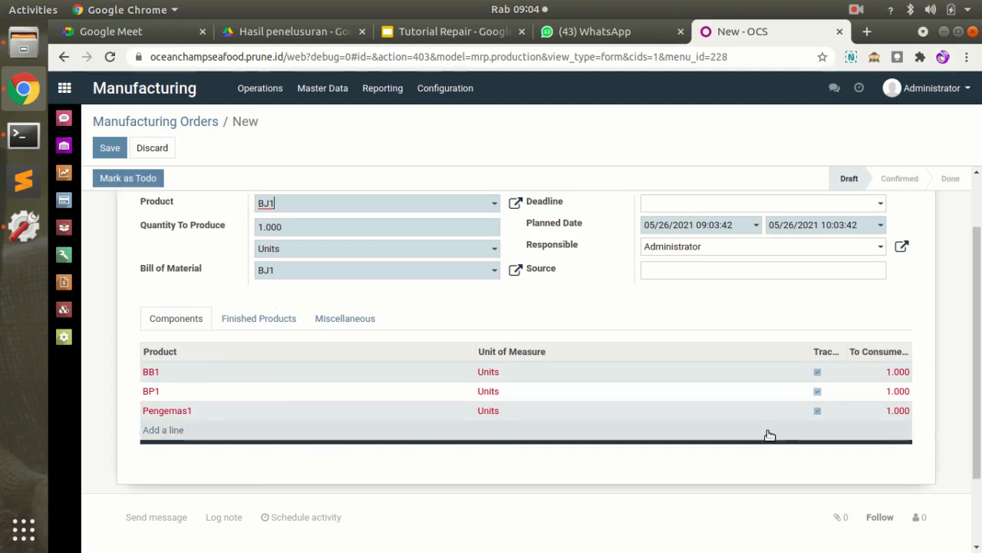
left_click(898, 393)
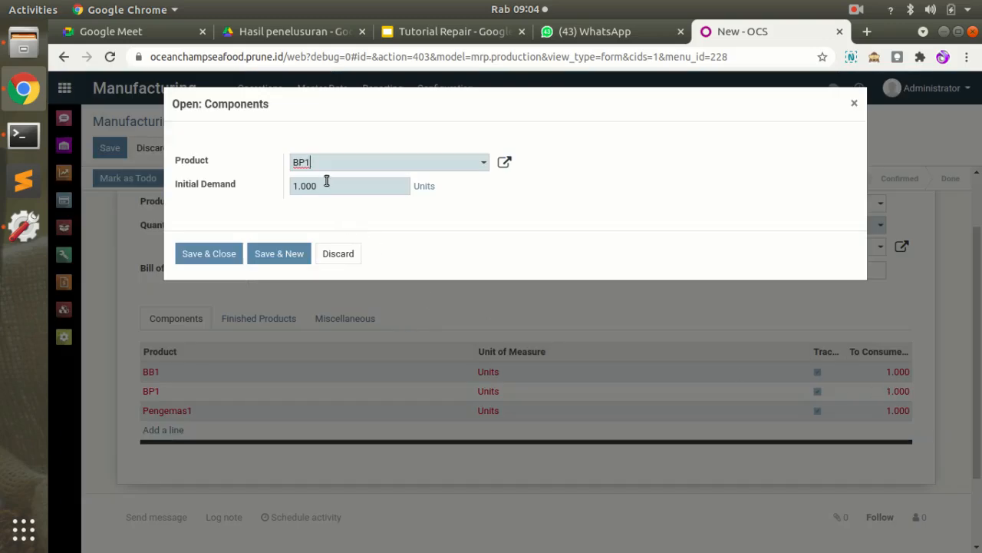
type("2")
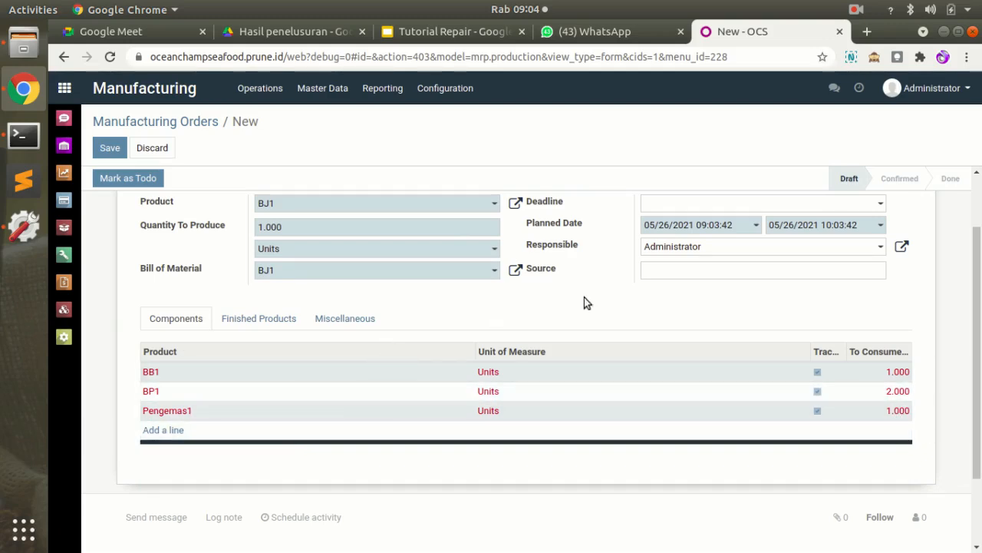
Step: Save and confirm the BJ1 order, and transfer all its reserved components from WH/Stock to WH/Pre-Production
left_click(111, 150)
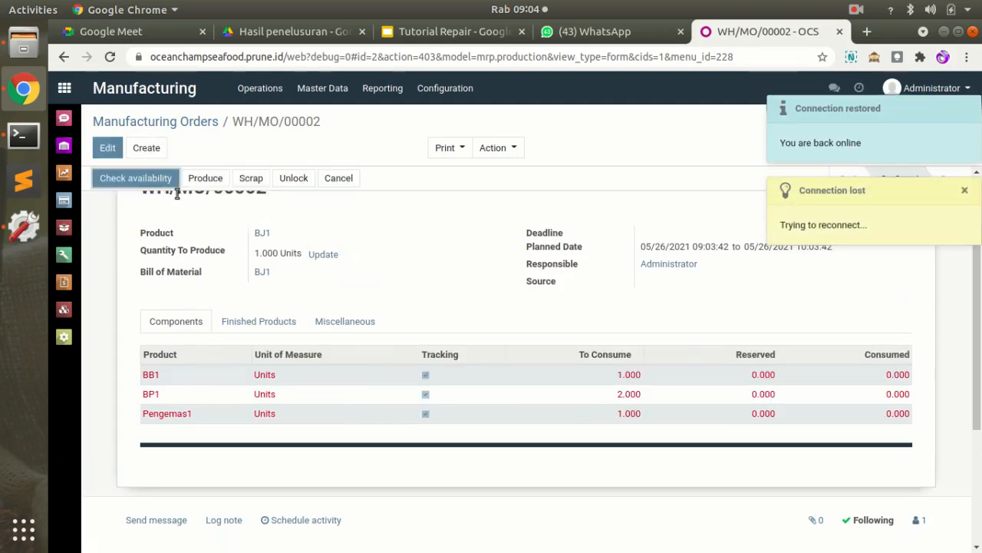
left_click(173, 184)
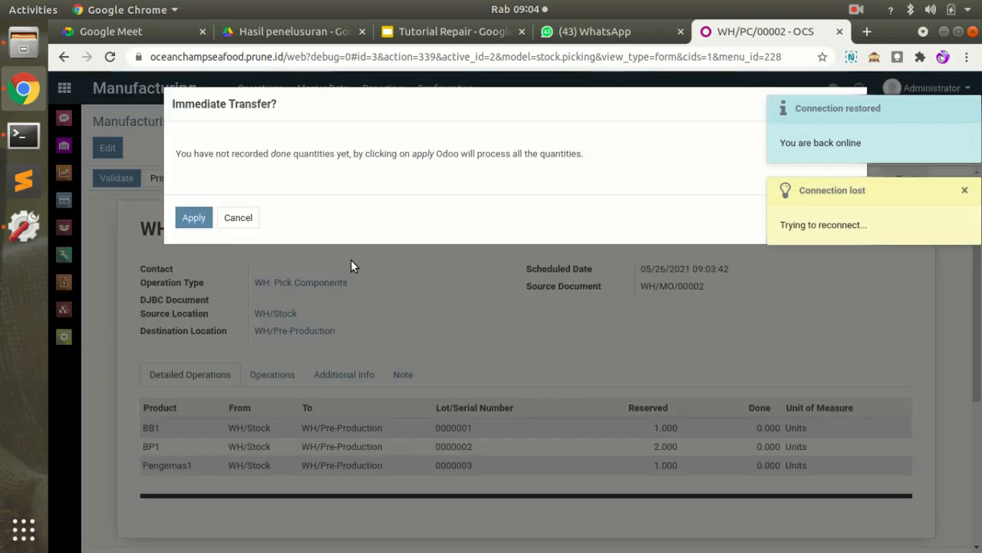
left_click(194, 217)
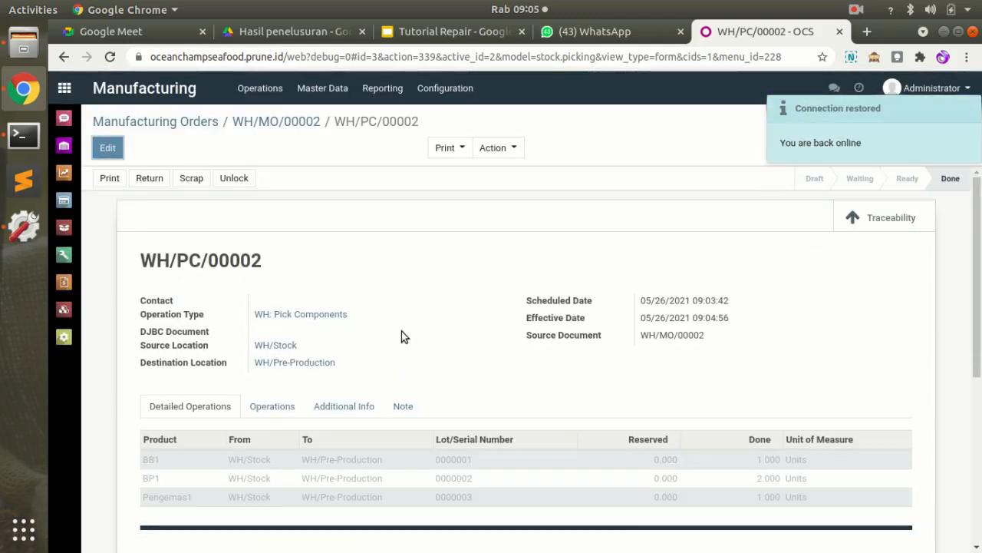
Step: Open the Inventory Report to check the on-hand quantities and values of the components
left_click(64, 88)
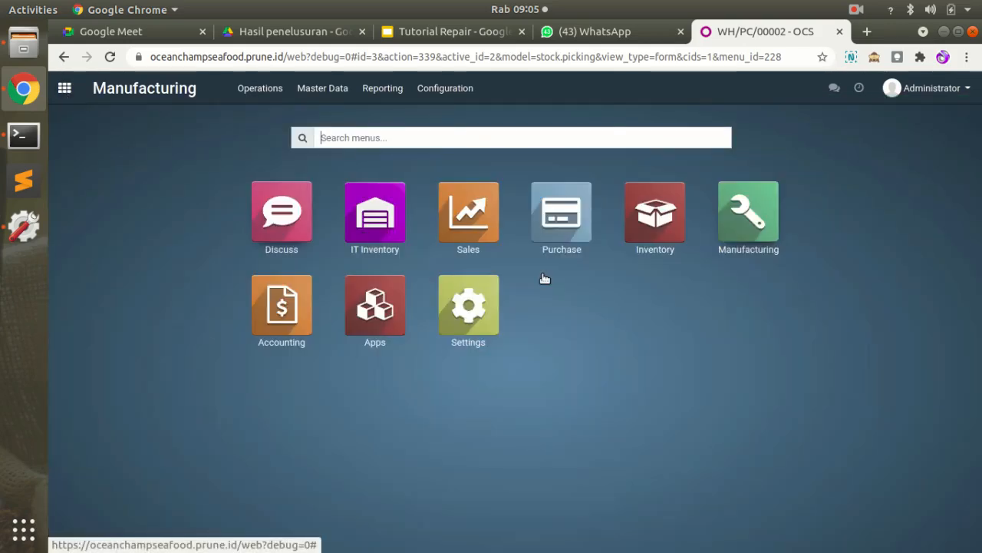
left_click(670, 235)
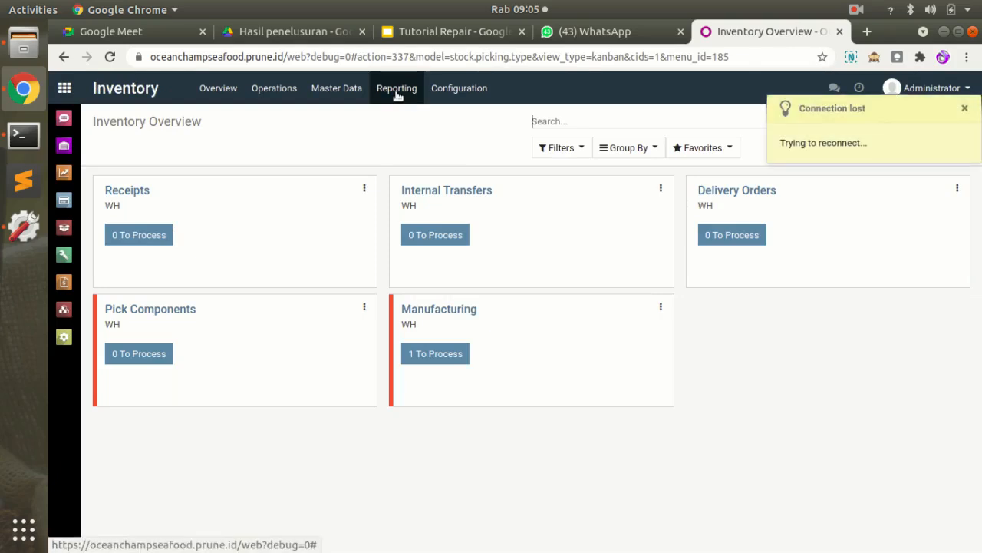
left_click(397, 94)
left_click(406, 117)
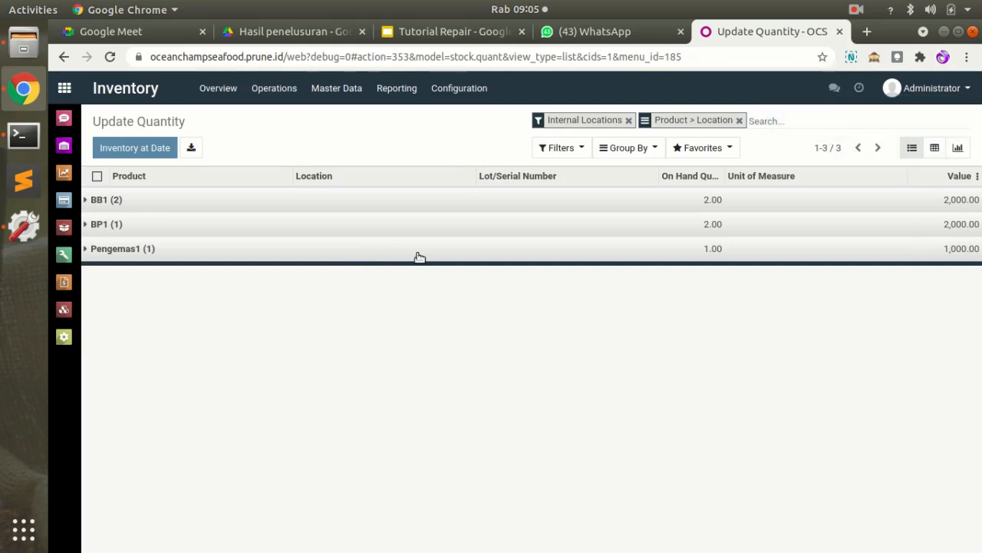
Step: Produce 1 unit of BJ1 on order WH/MO/00002 with a newly generated lot number, and mark the order as done
left_click(65, 87)
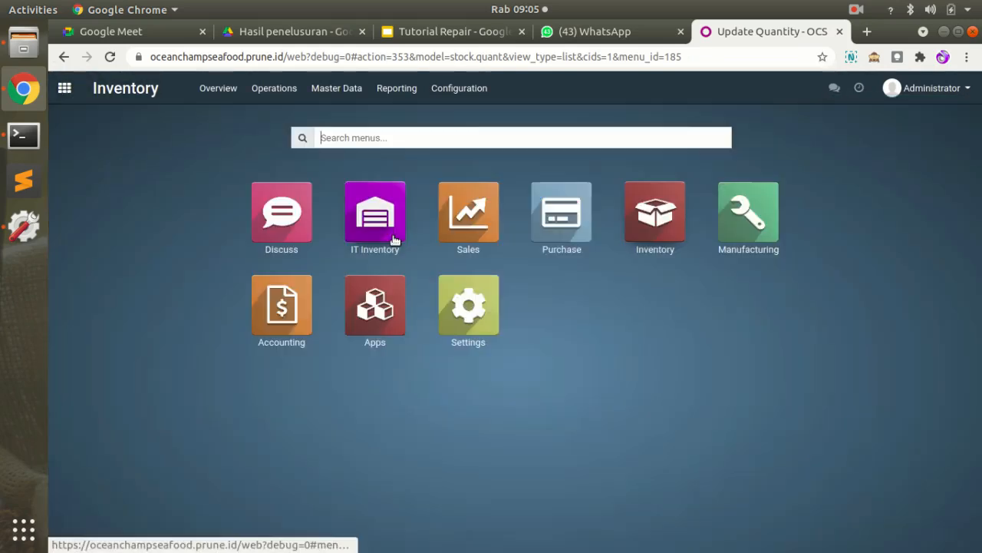
left_click(716, 233)
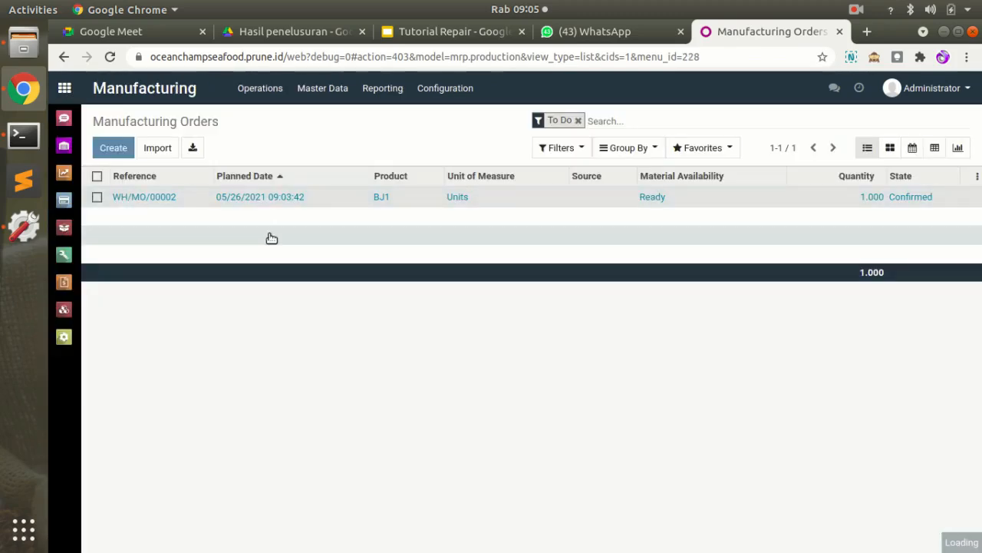
left_click(131, 184)
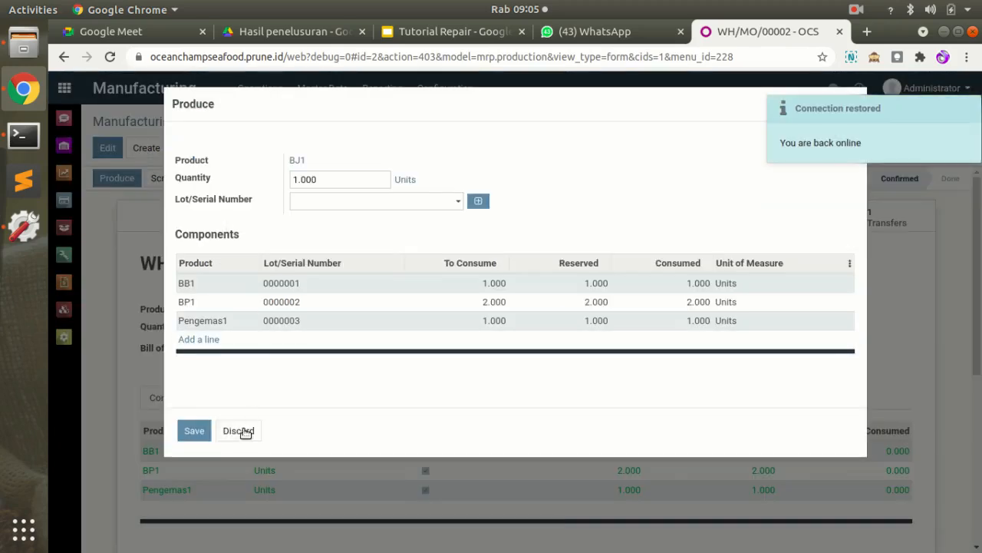
left_click(477, 201)
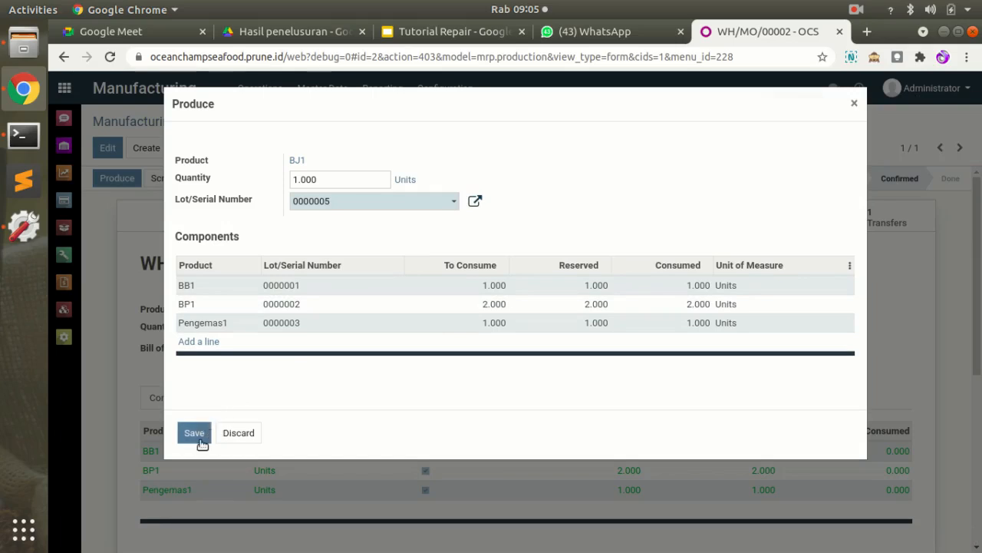
left_click(196, 433)
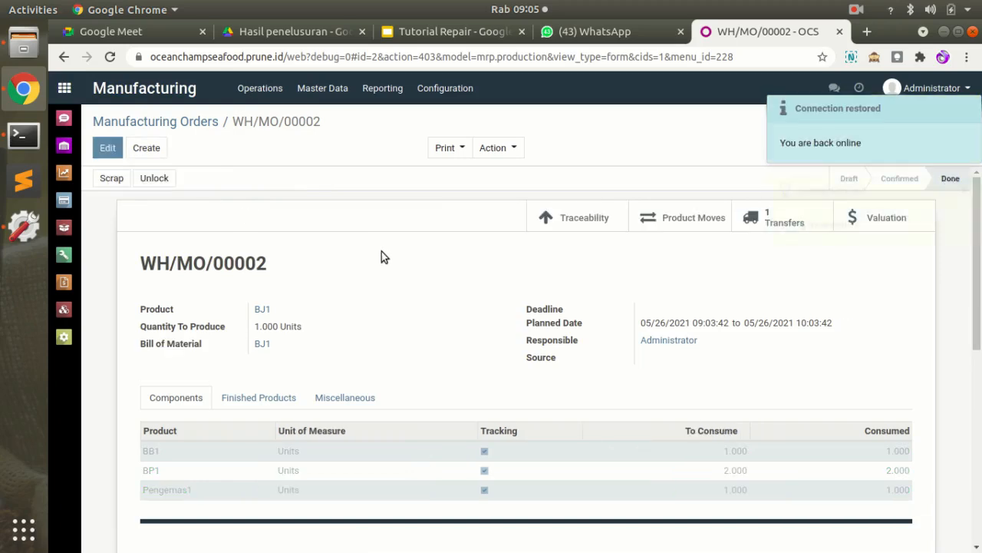
Step: Reopen the Inventory Report and expand BB1 and BJ1 to examine their stock locations and values
left_click(64, 88)
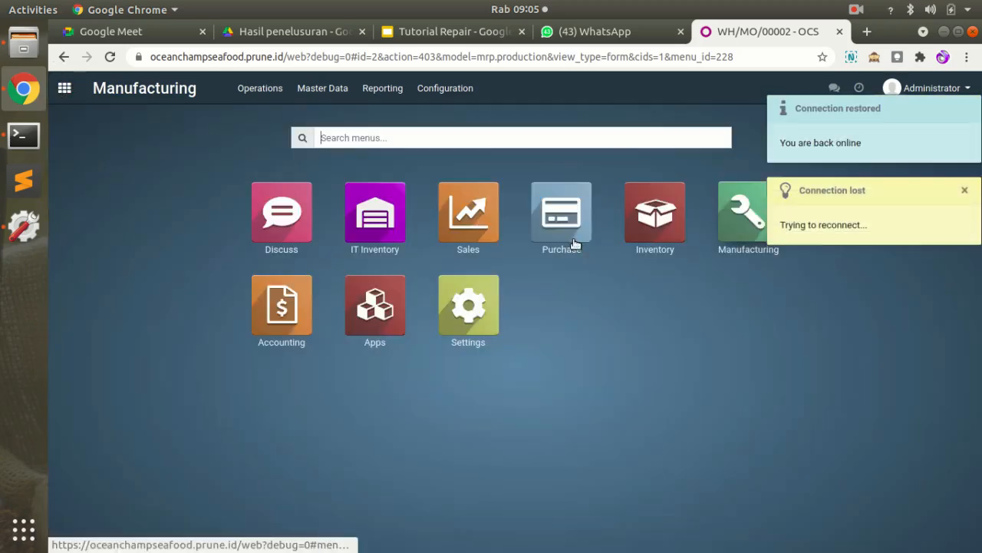
left_click(629, 231)
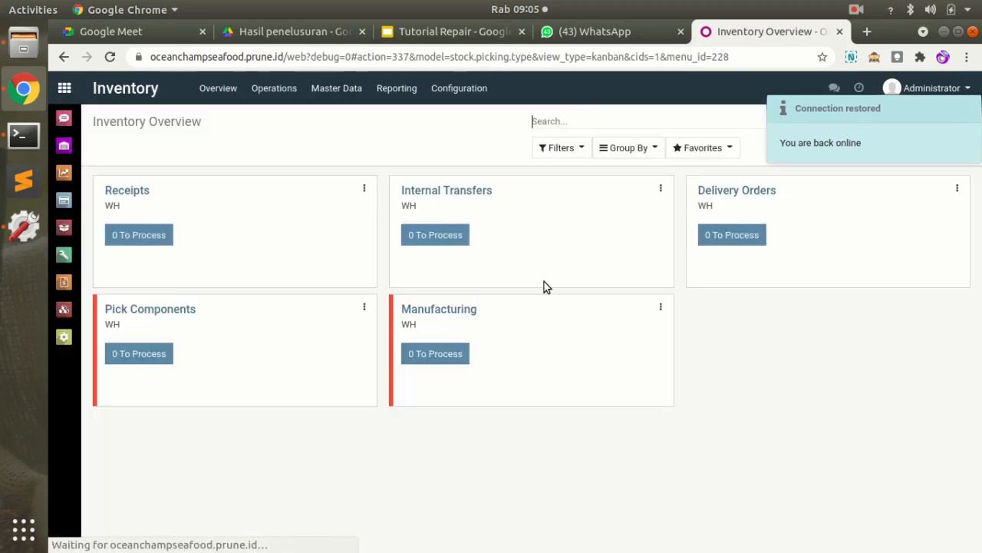
left_click(397, 87)
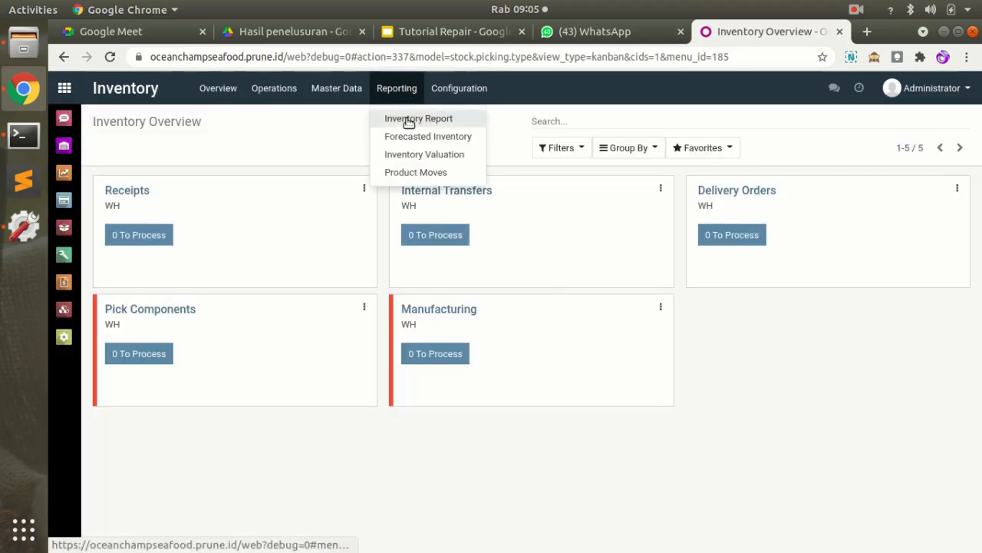
left_click(406, 119)
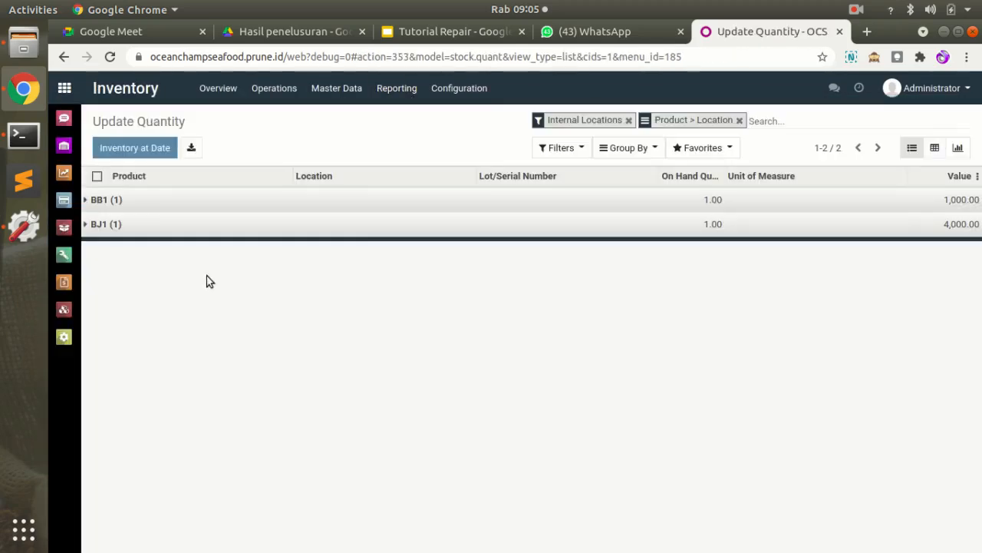
left_click(94, 201)
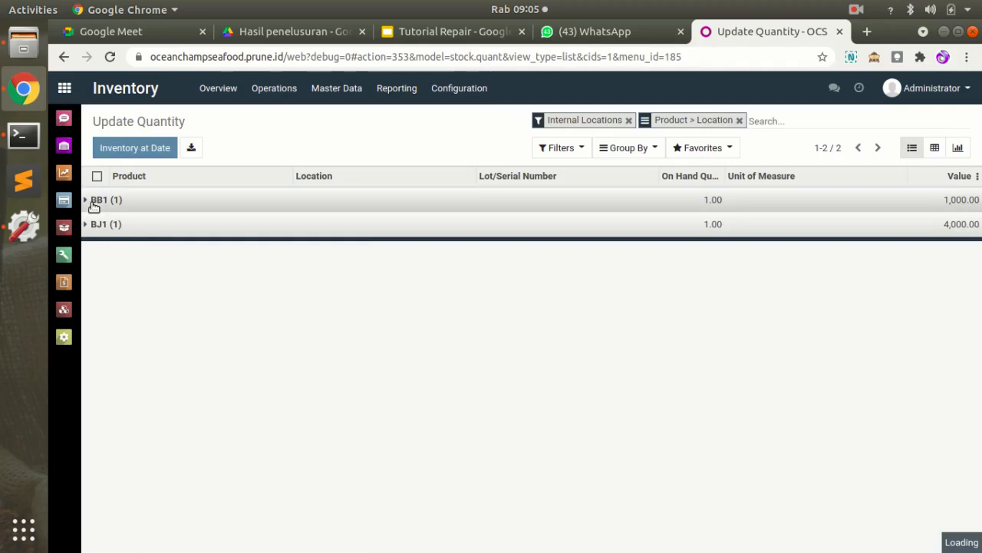
left_click(101, 250)
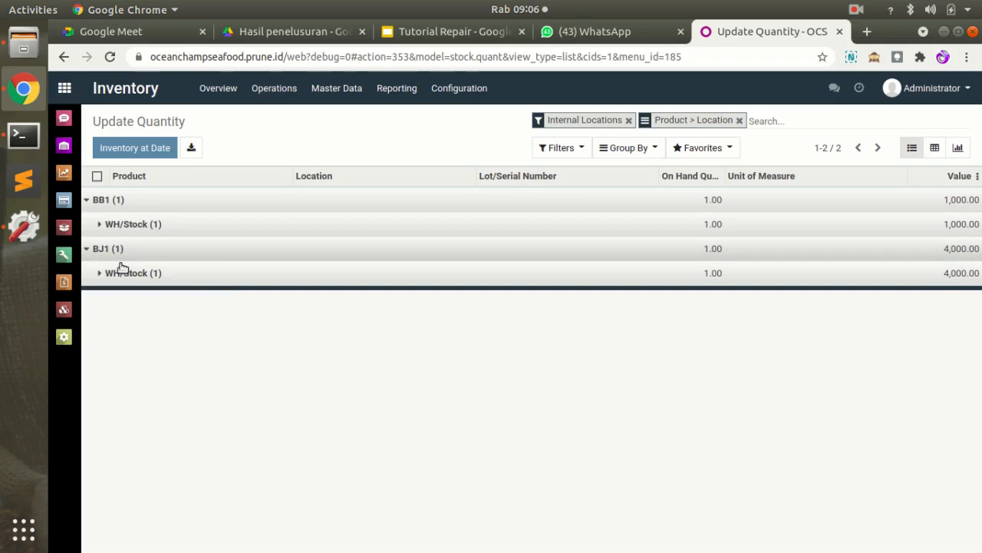
Step: Examine the debit and credit accounts in the WH/MO/00002 journal entries for its components and BJ1, and return to the entry list
left_click(64, 87)
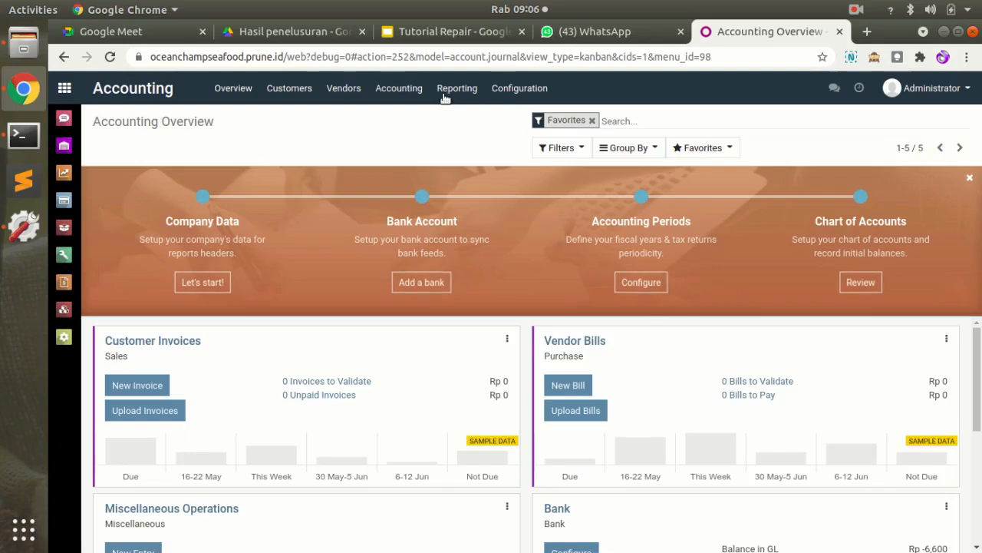
left_click(447, 92)
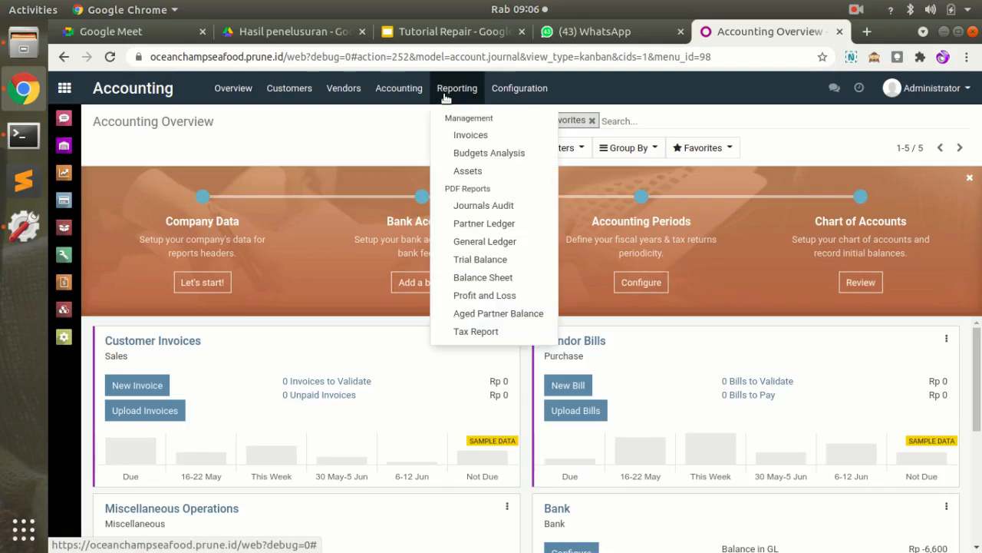
left_click(411, 93)
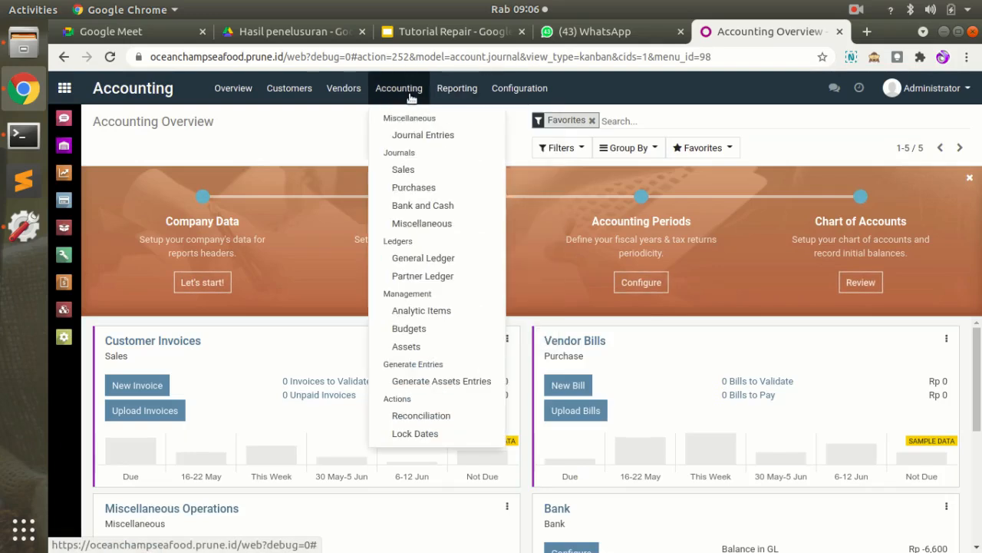
left_click(419, 135)
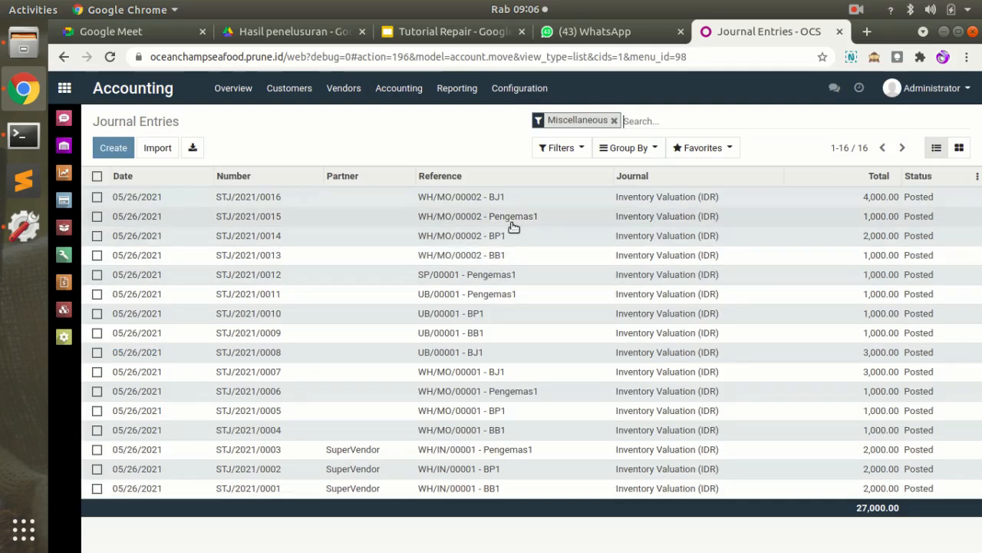
left_click(524, 268)
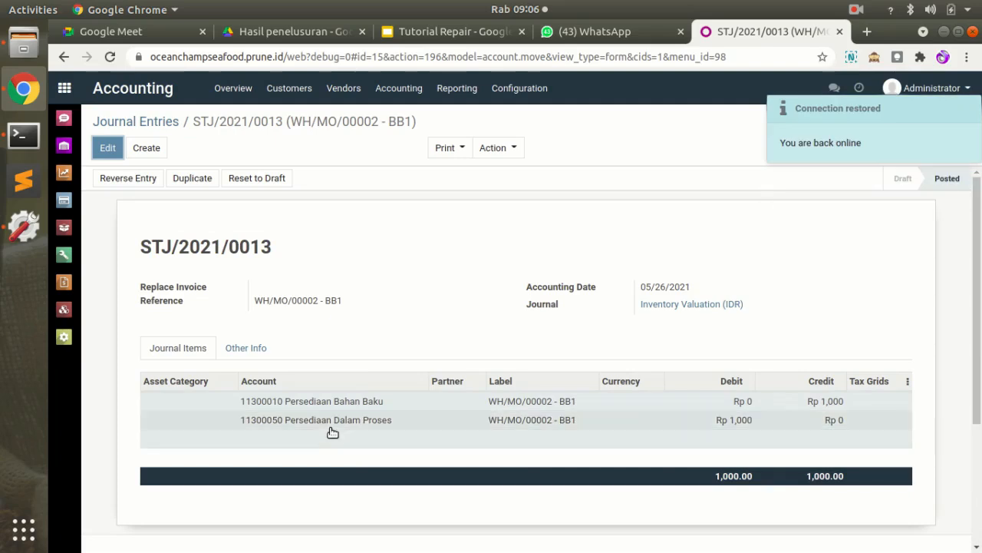
left_click(162, 129)
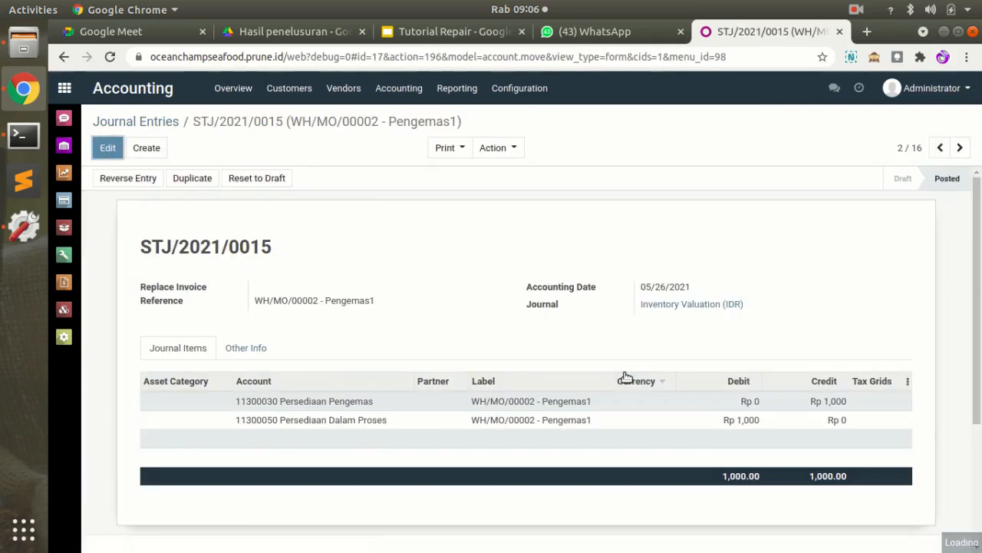
left_click(147, 125)
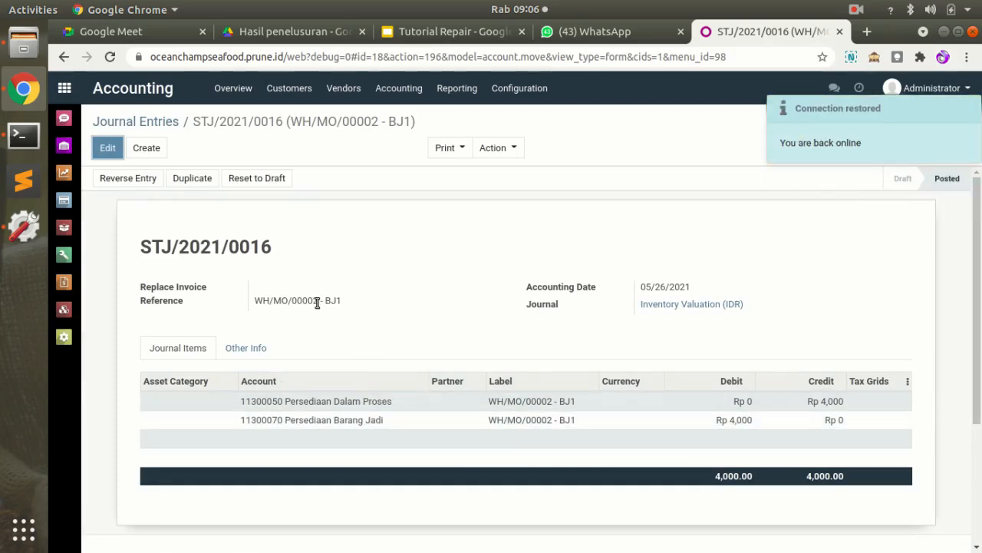
left_click(155, 123)
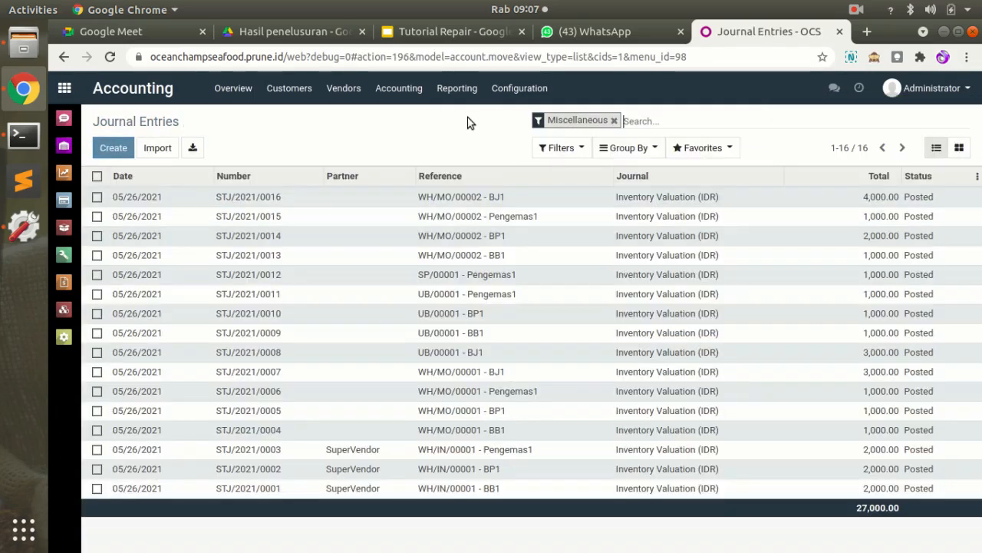
Step: Print the Neraca balance sheet for all posted entries with start and end dates of 05/26/2021
left_click(458, 94)
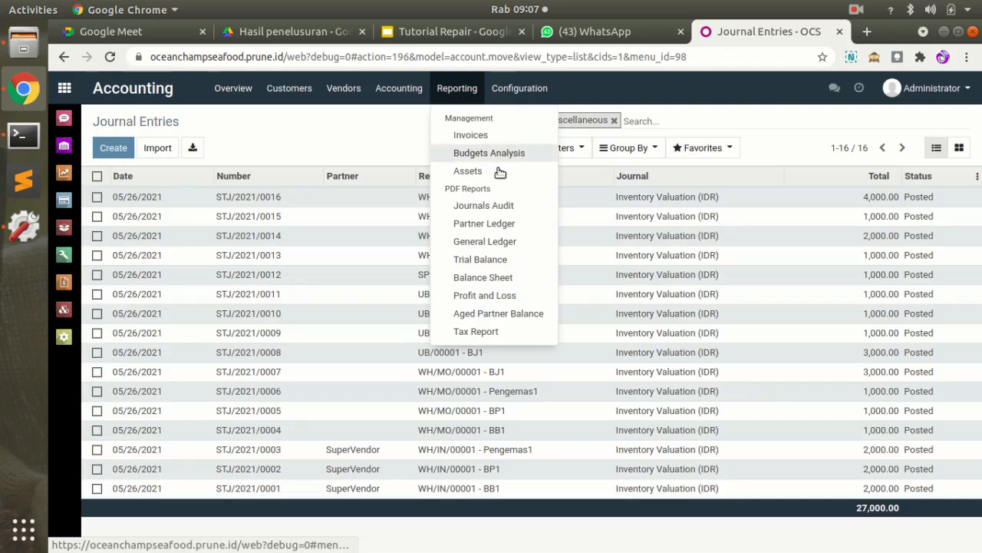
left_click(496, 279)
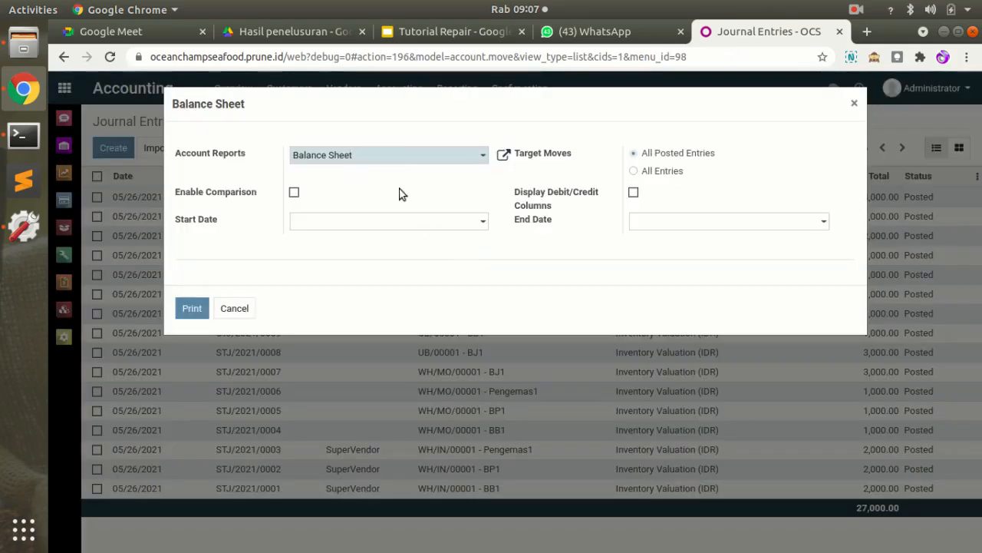
left_click(400, 161)
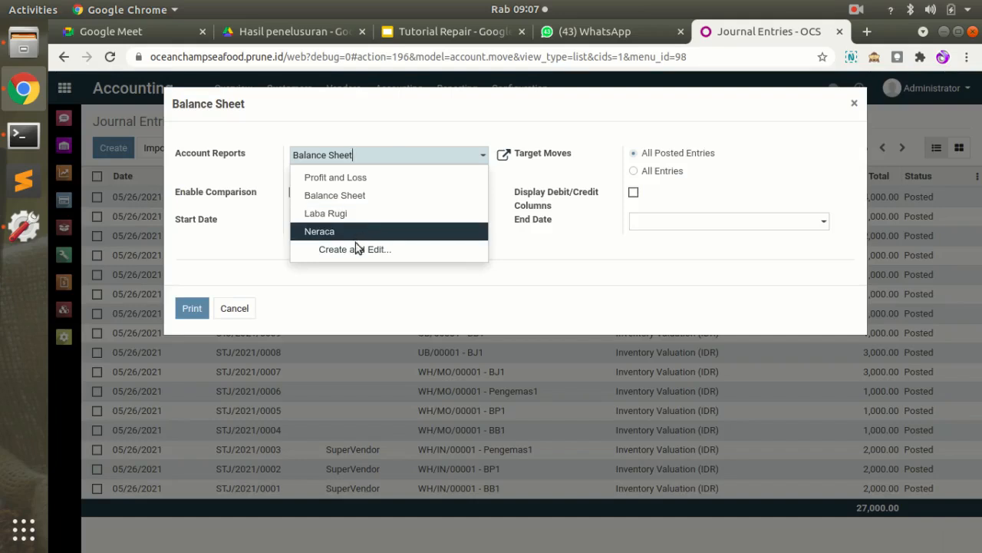
left_click(352, 232)
left_click(354, 220)
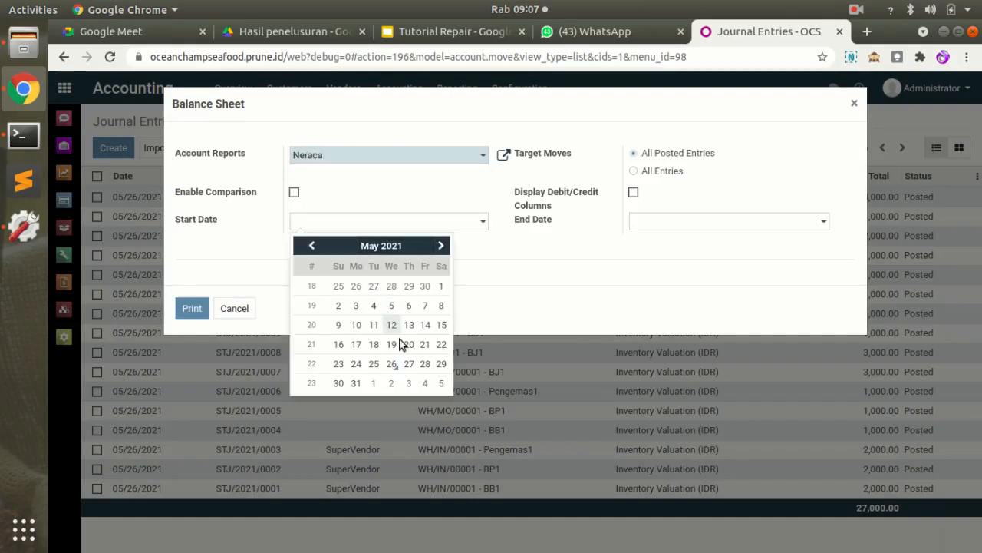
left_click(537, 317)
left_click(651, 224)
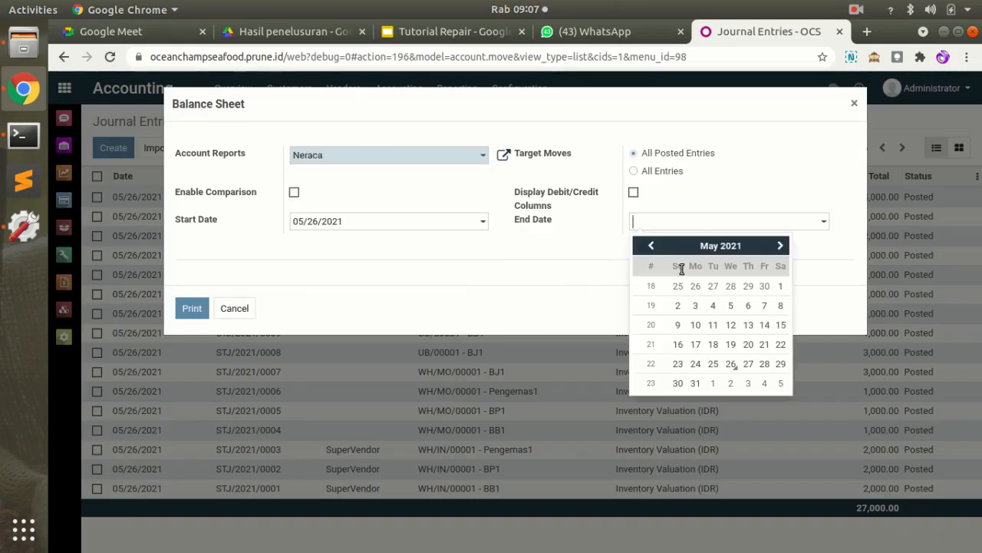
left_click(732, 370)
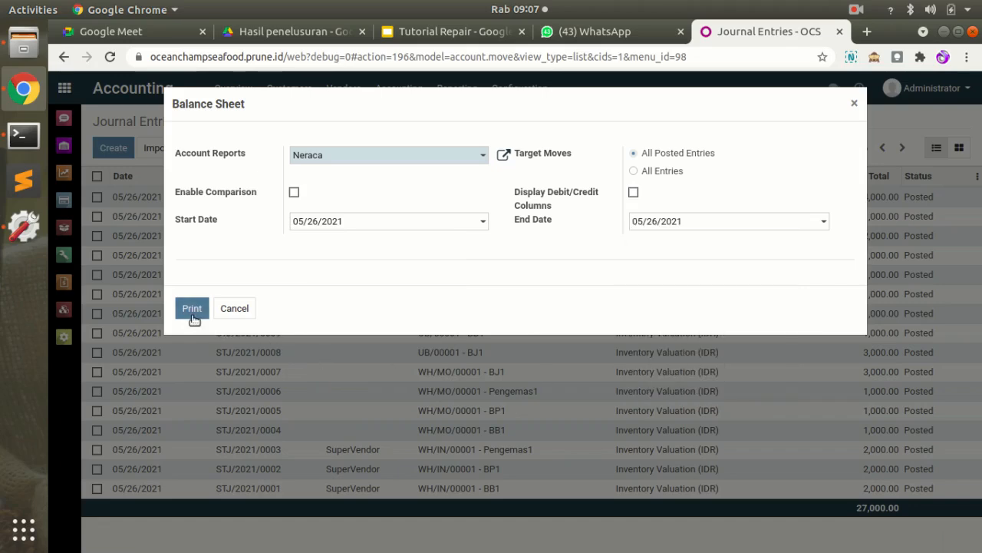
left_click(192, 310)
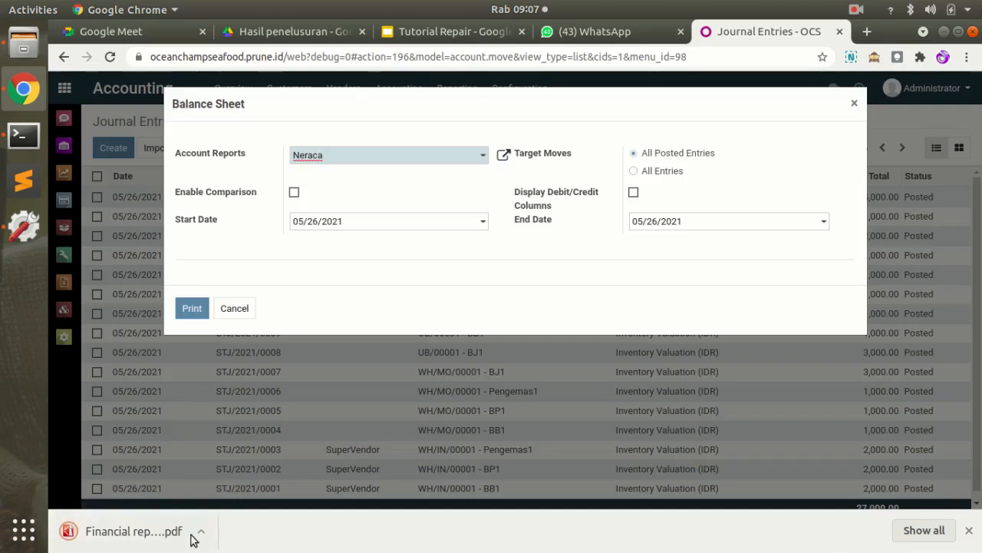
Step: Open the downloaded Neraca PDF, examine its asset, inventory and liability balances, and close it along with the report dialog
left_click(203, 534)
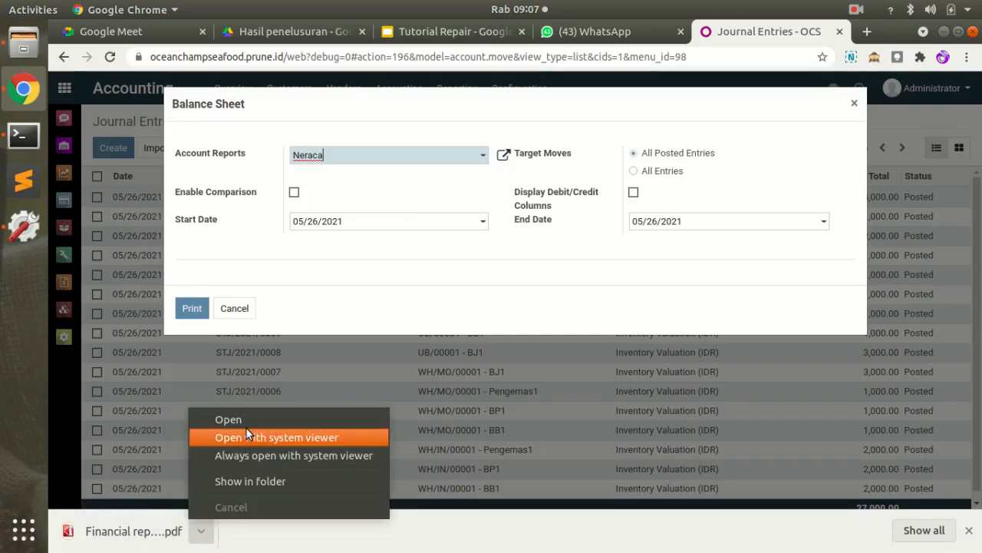
left_click(269, 420)
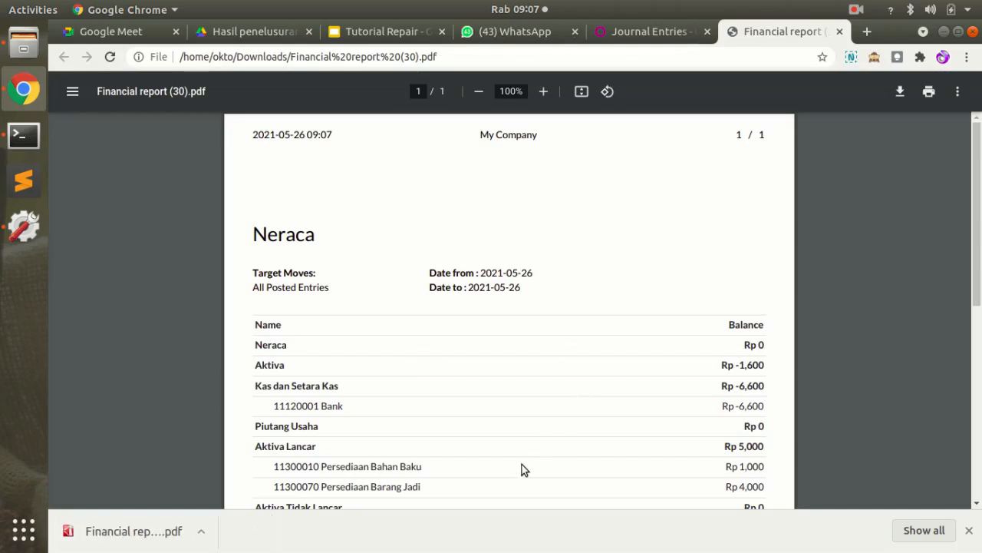
scroll(521, 465, "down", 2)
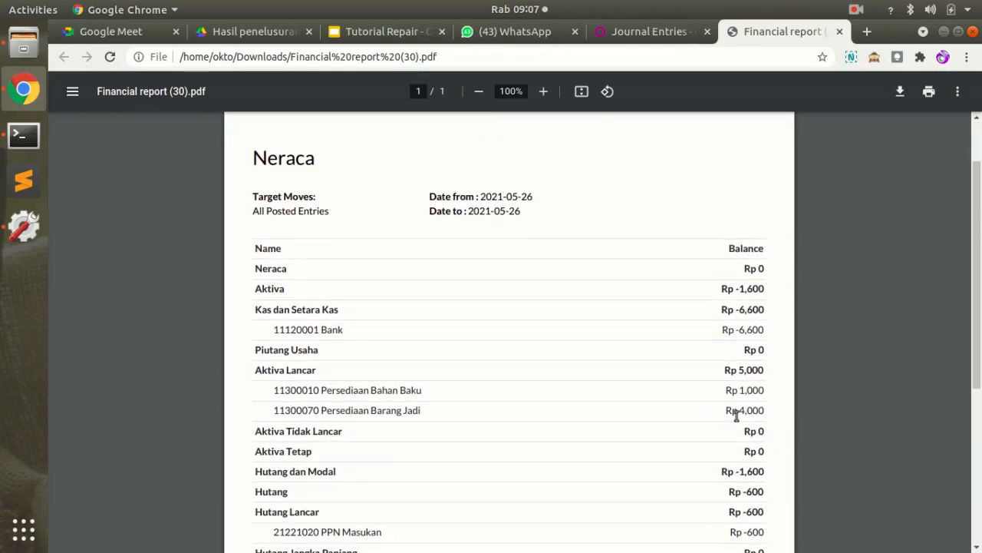
scroll(758, 417, "down", 2)
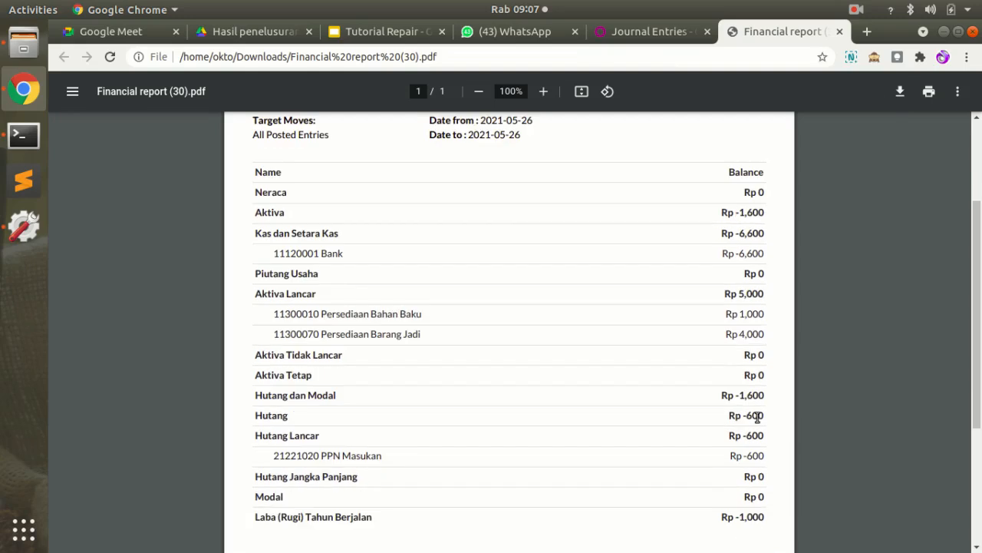
scroll(757, 417, "up", 4)
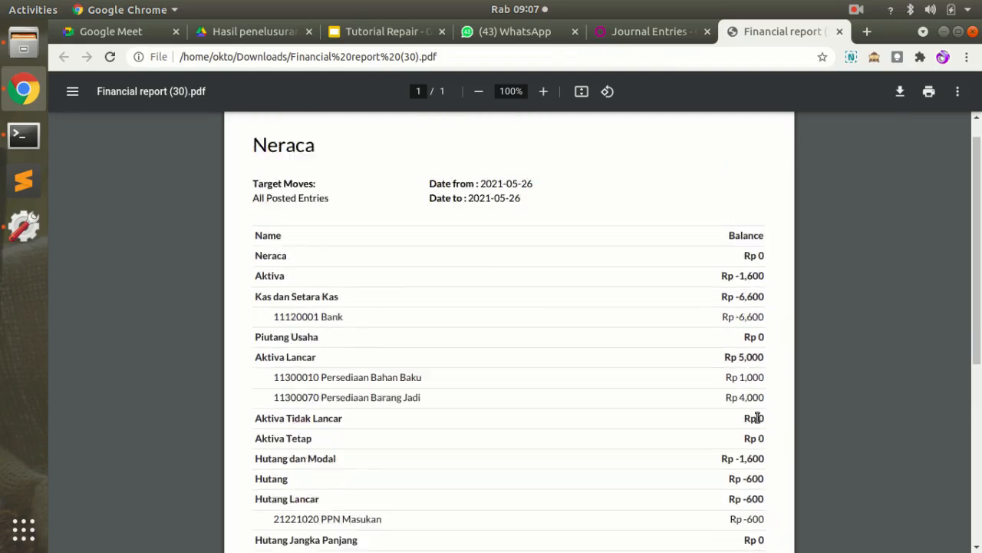
left_click(840, 31)
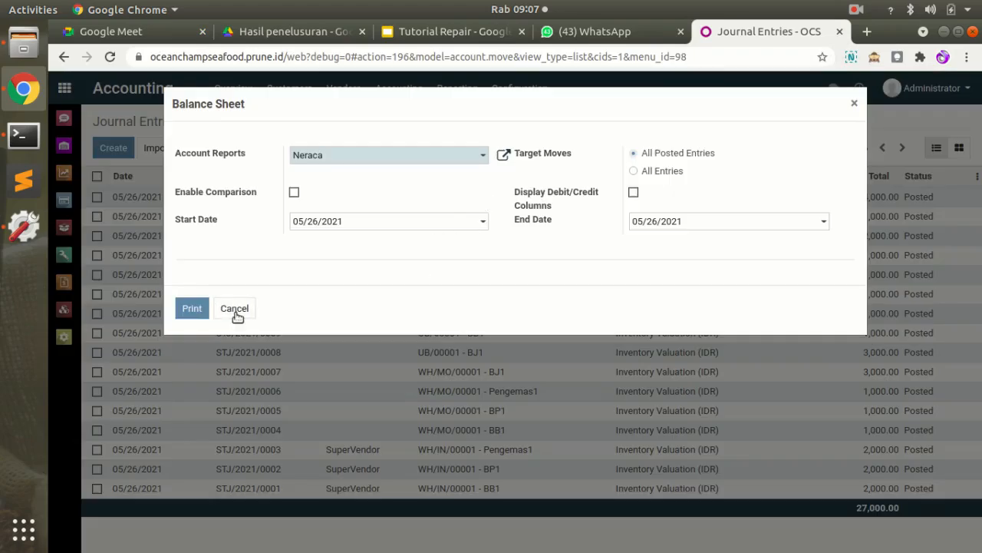
left_click(234, 309)
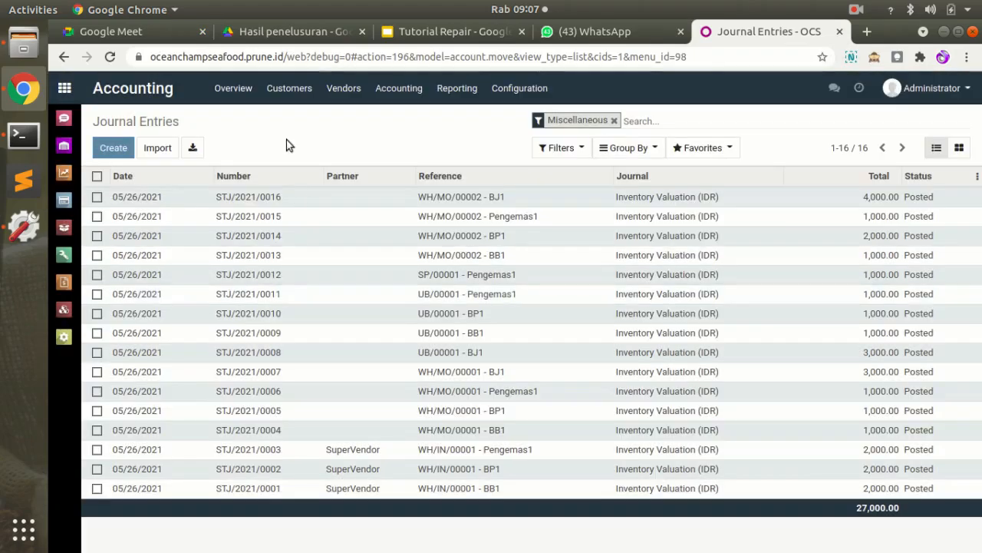
Step: Generate the IT Inventory Mutasi report for the Bahan Baku category with start and end dates of 05/26/2021
left_click(65, 87)
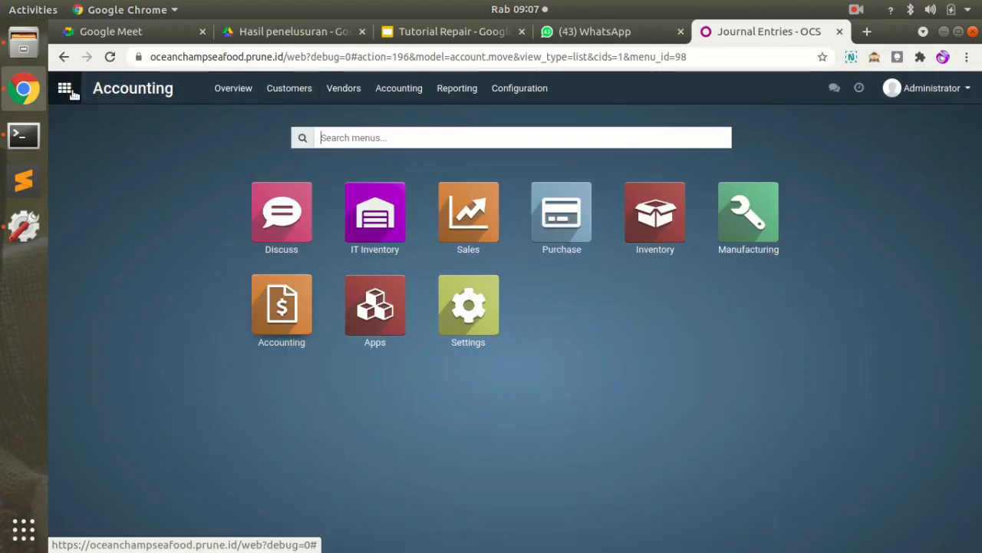
left_click(389, 220)
left_click(279, 98)
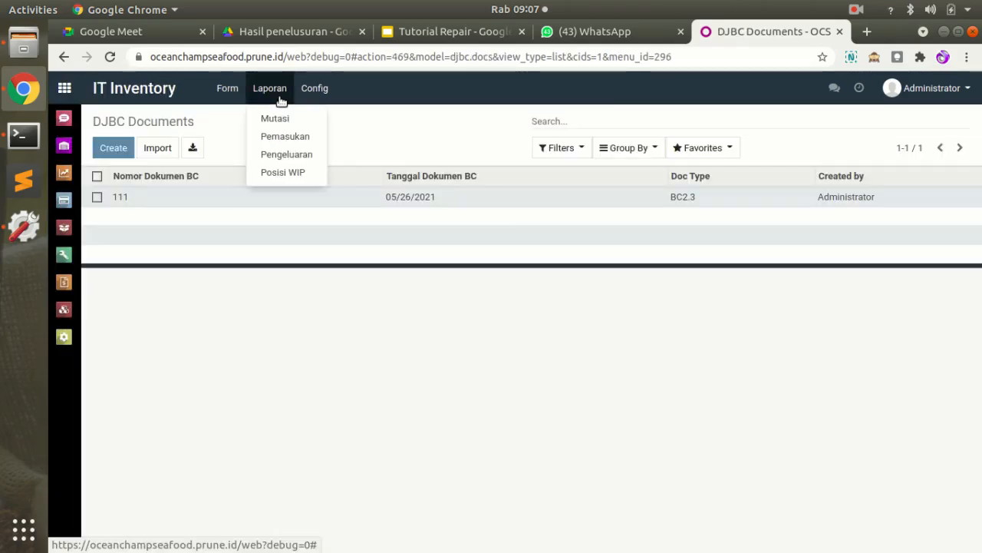
left_click(292, 132)
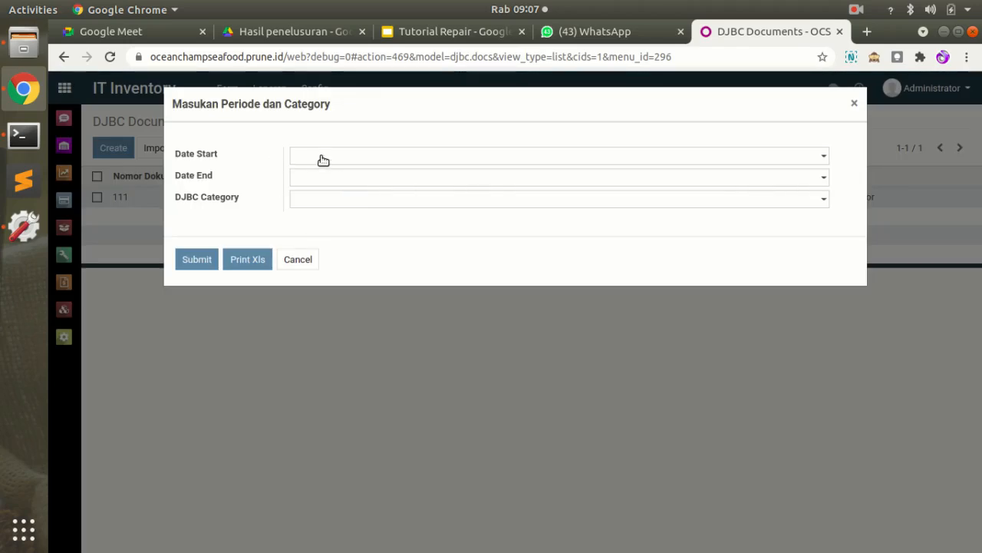
left_click(324, 160)
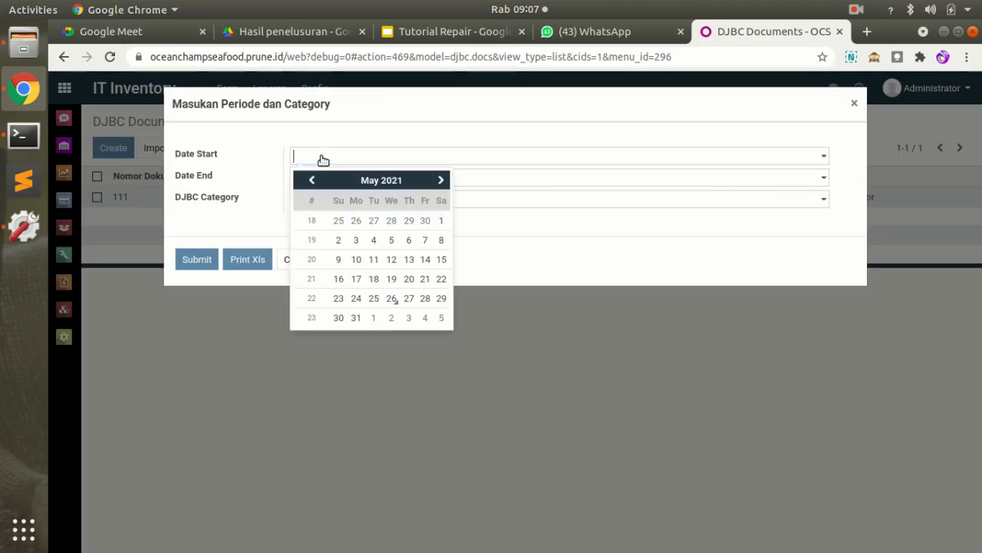
left_click(391, 297)
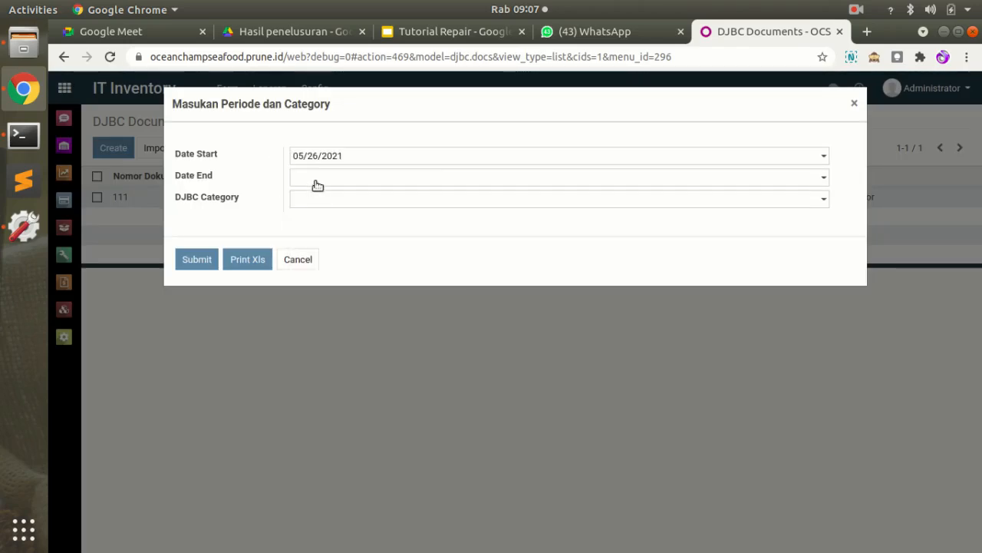
left_click(315, 178)
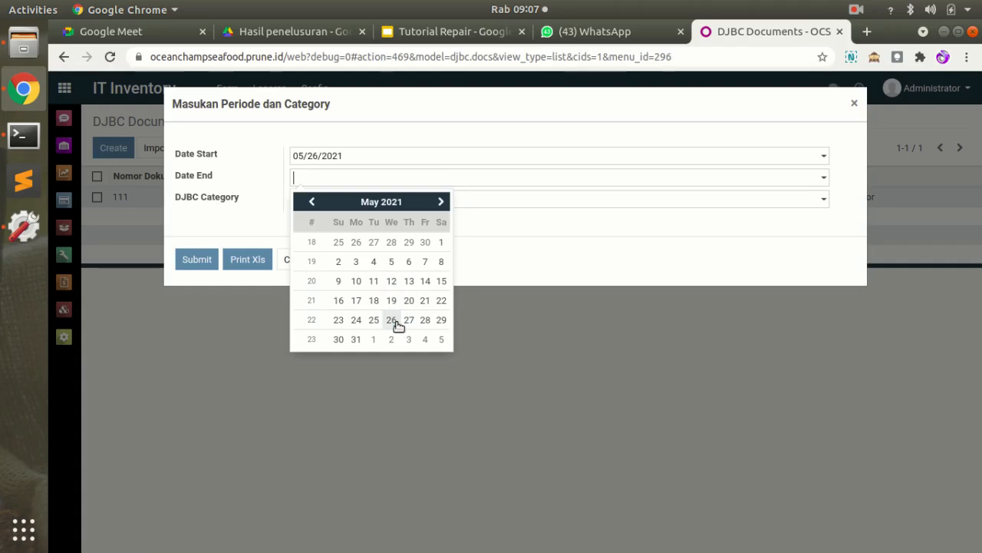
left_click(395, 321)
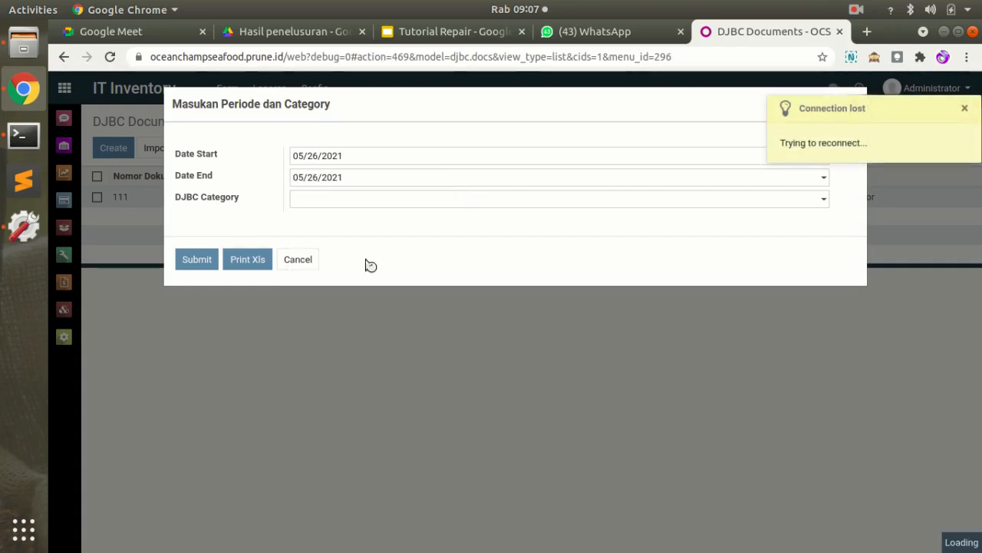
left_click(358, 199)
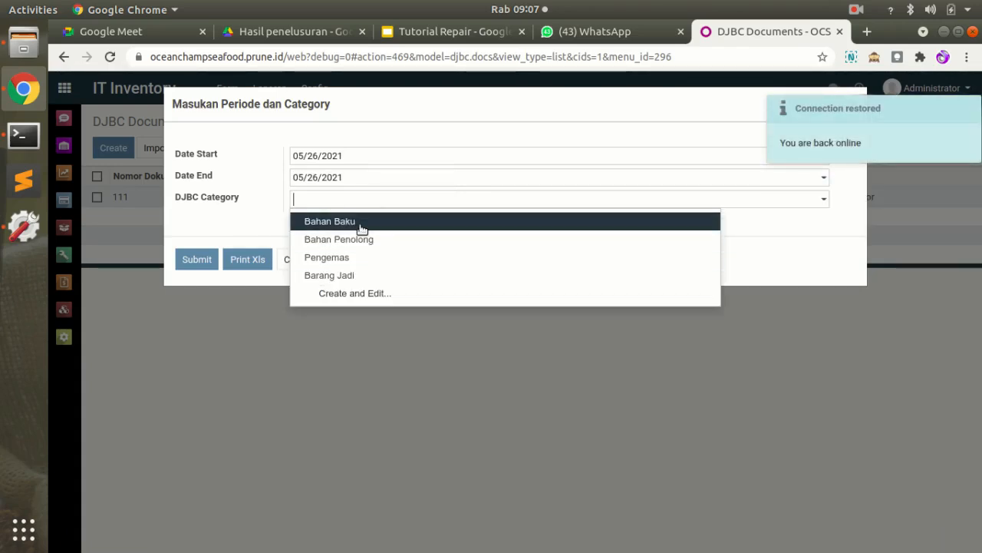
left_click(361, 228)
left_click(237, 262)
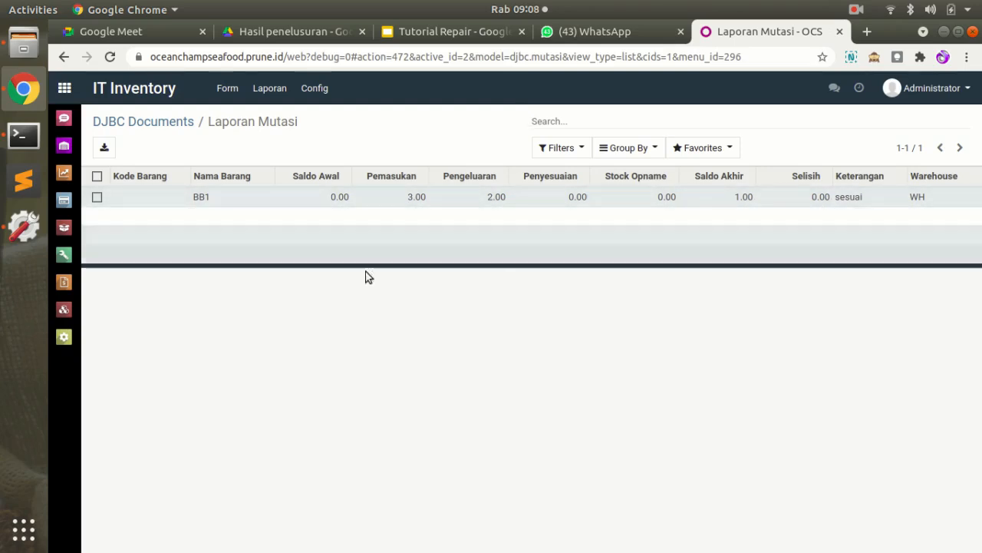
Step: Leave the Bahan Baku report and submit a Mutasi report for the Barang Jadi category with start and end dates of 05/26/2021
left_click(179, 122)
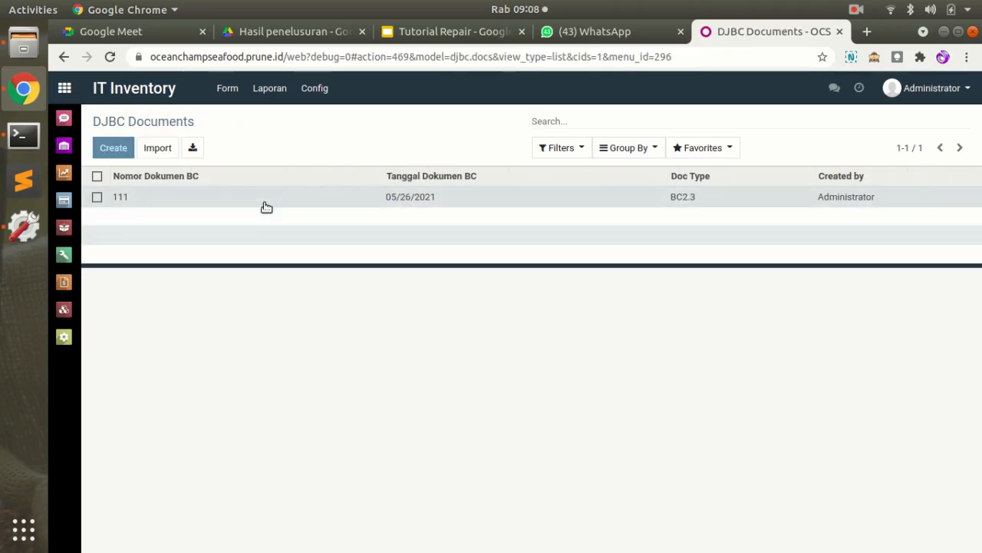
left_click(266, 203)
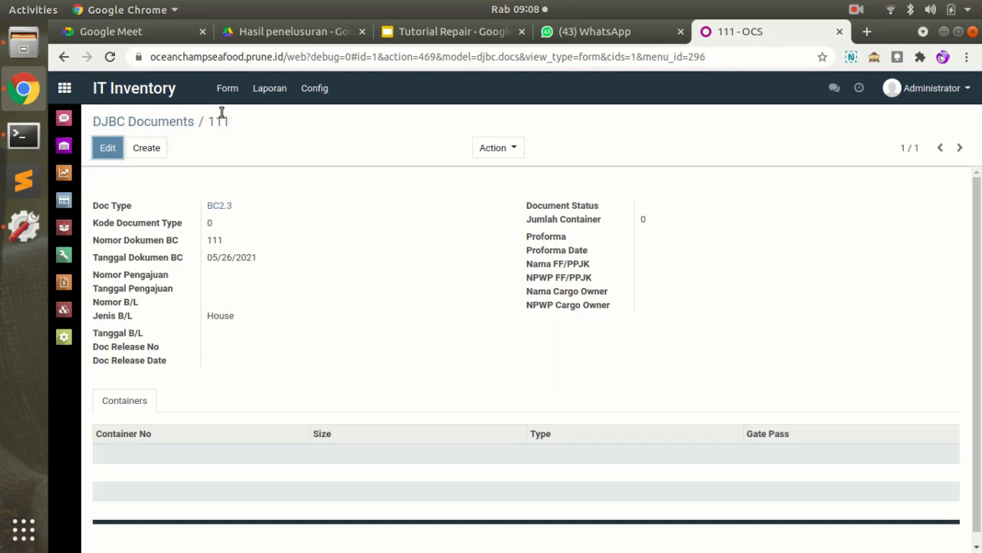
left_click(270, 96)
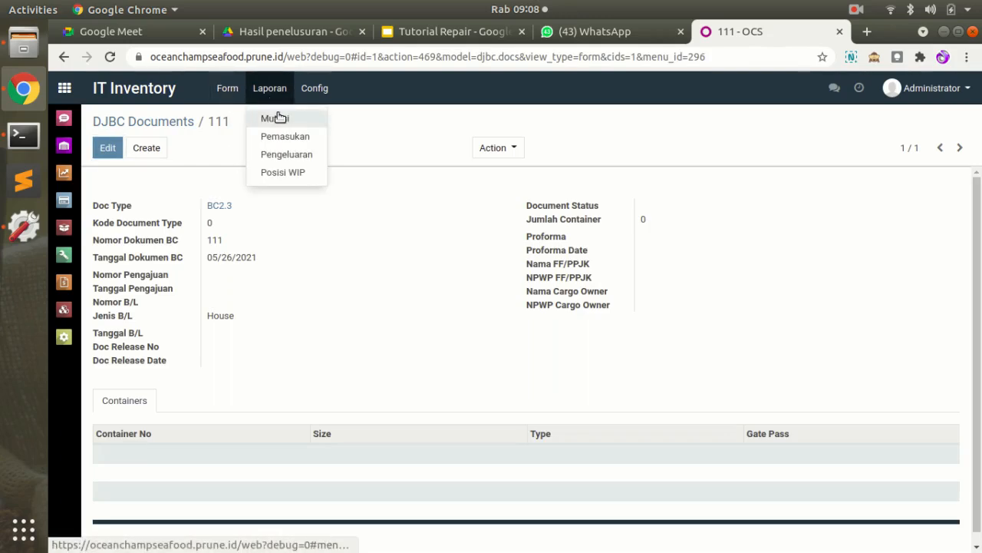
left_click(281, 118)
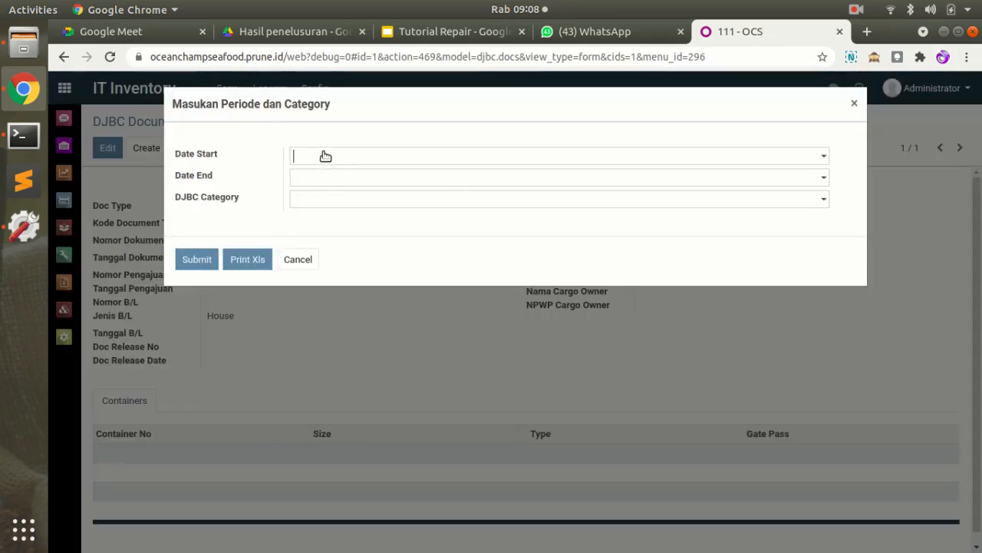
left_click(325, 156)
left_click(392, 297)
left_click(319, 182)
left_click(394, 319)
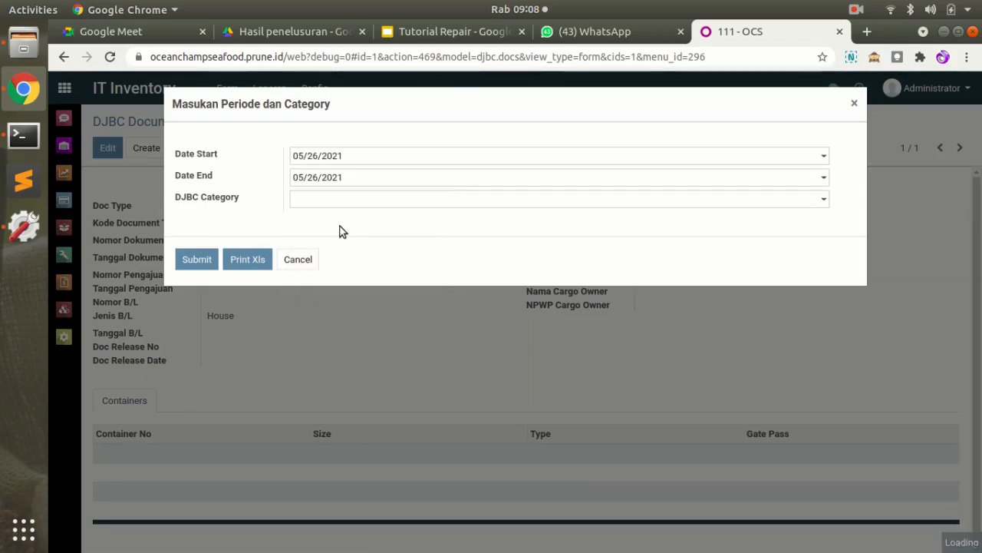
left_click(329, 202)
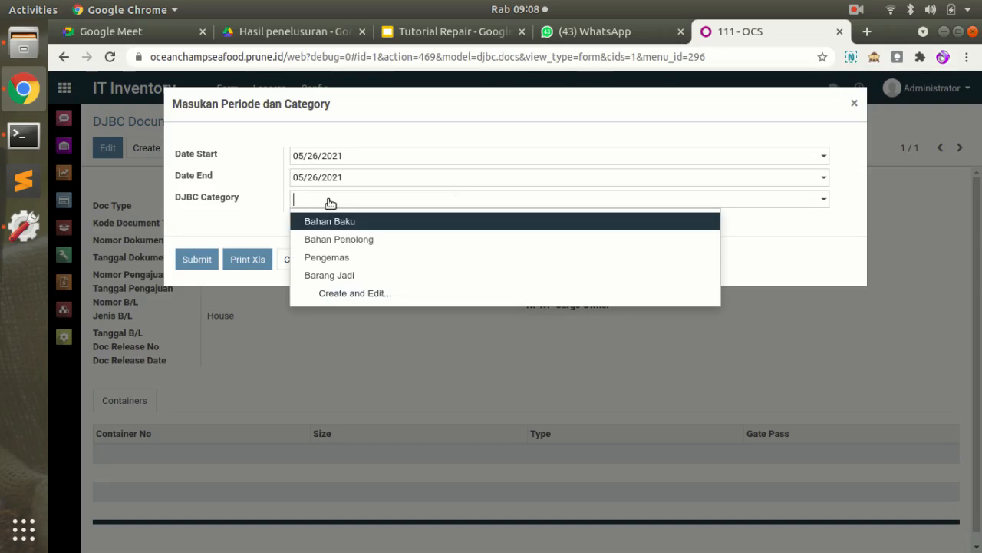
left_click(341, 275)
left_click(201, 262)
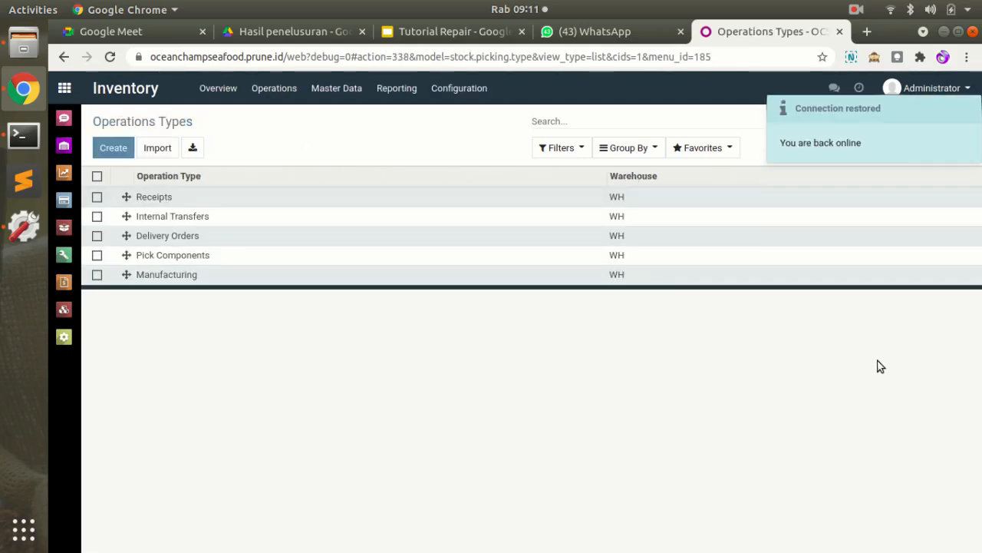
Step: Open the Inventory Overview to view the warehouse operation types
left_click(218, 96)
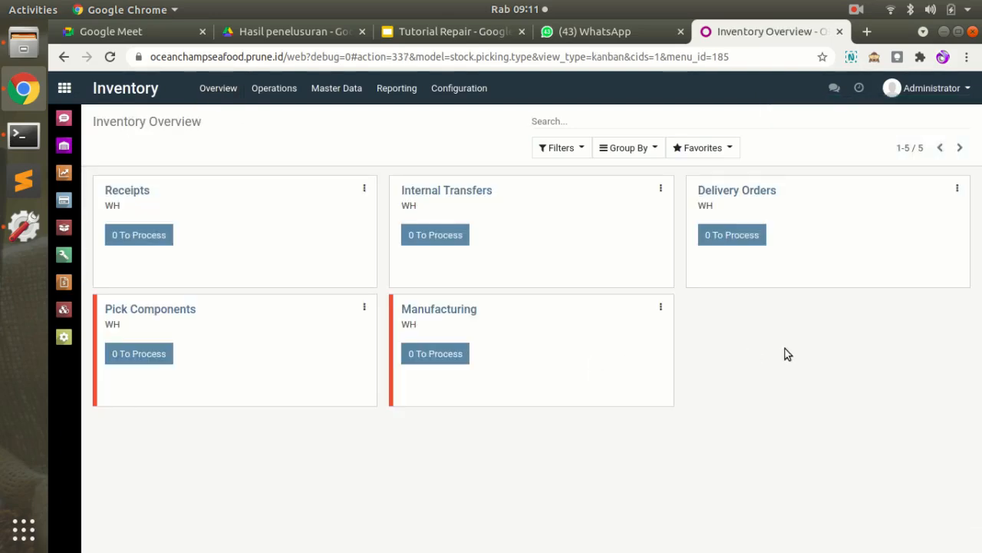